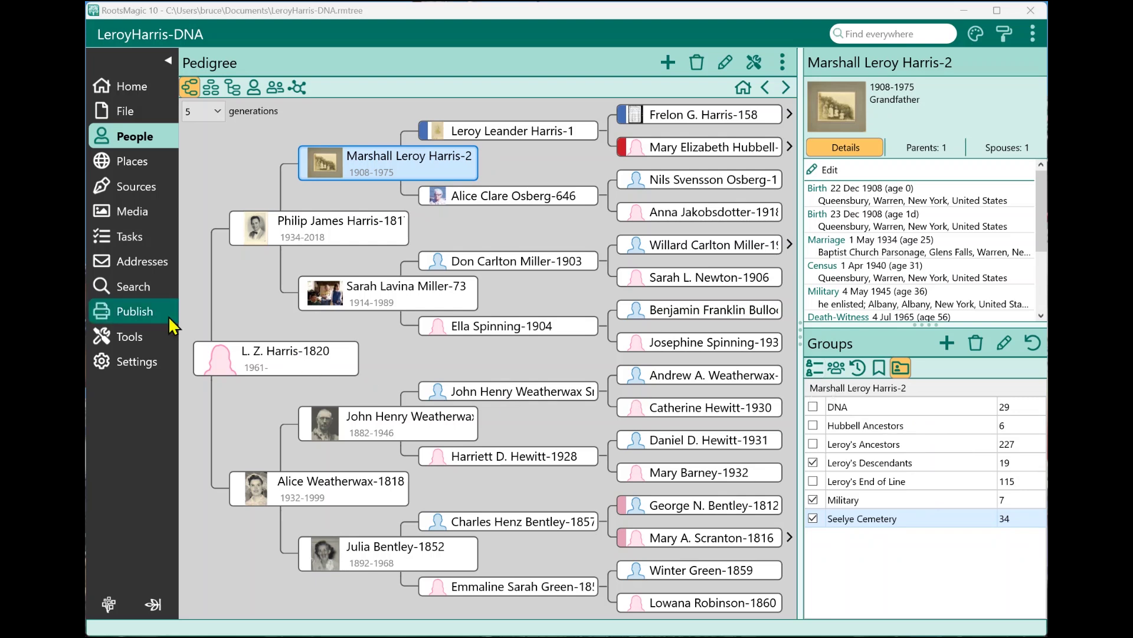
Step: Switch Person Search to Advanced mode and bring up the empty Search Rules editor
click(135, 287)
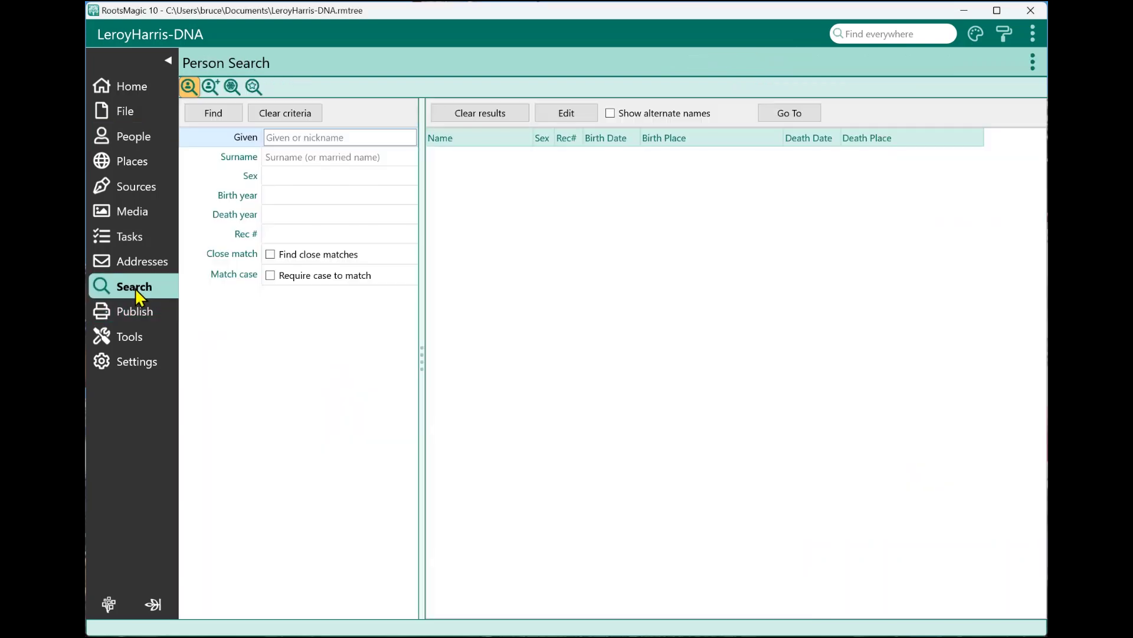
click(211, 88)
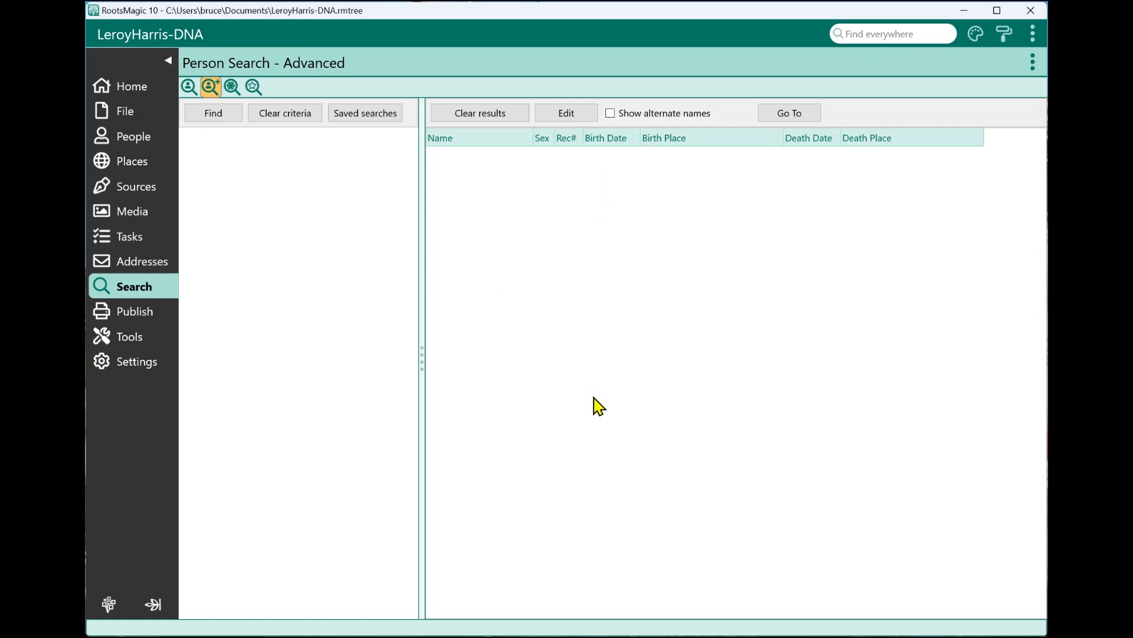
click(214, 115)
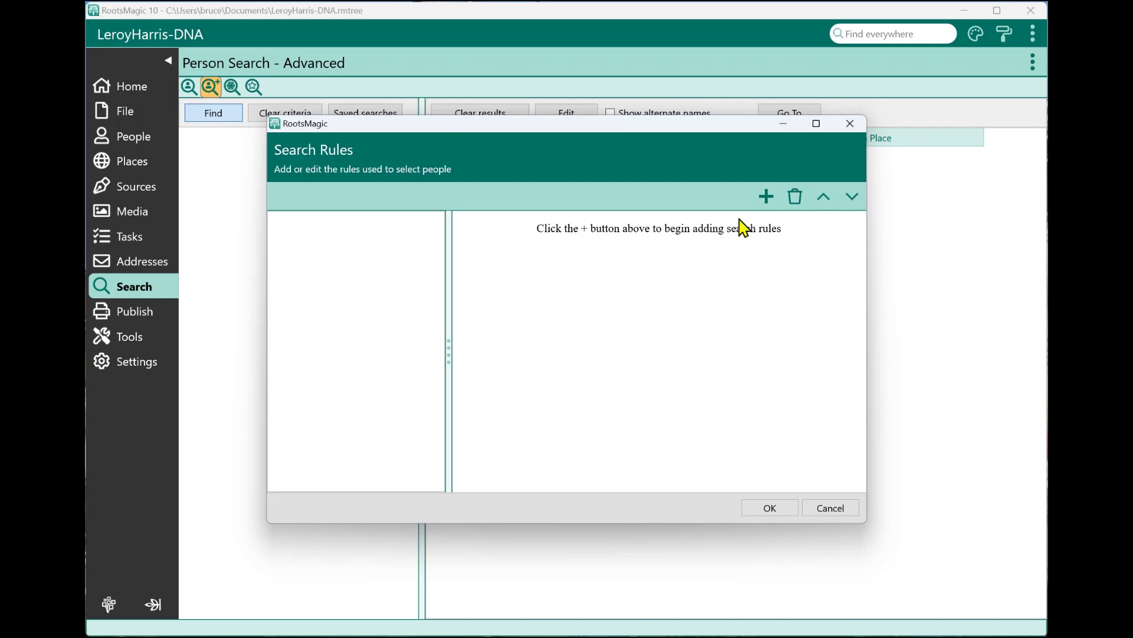
Step: Show the nine addable rule types, from Person and Family through Genetic and Criteria
click(767, 198)
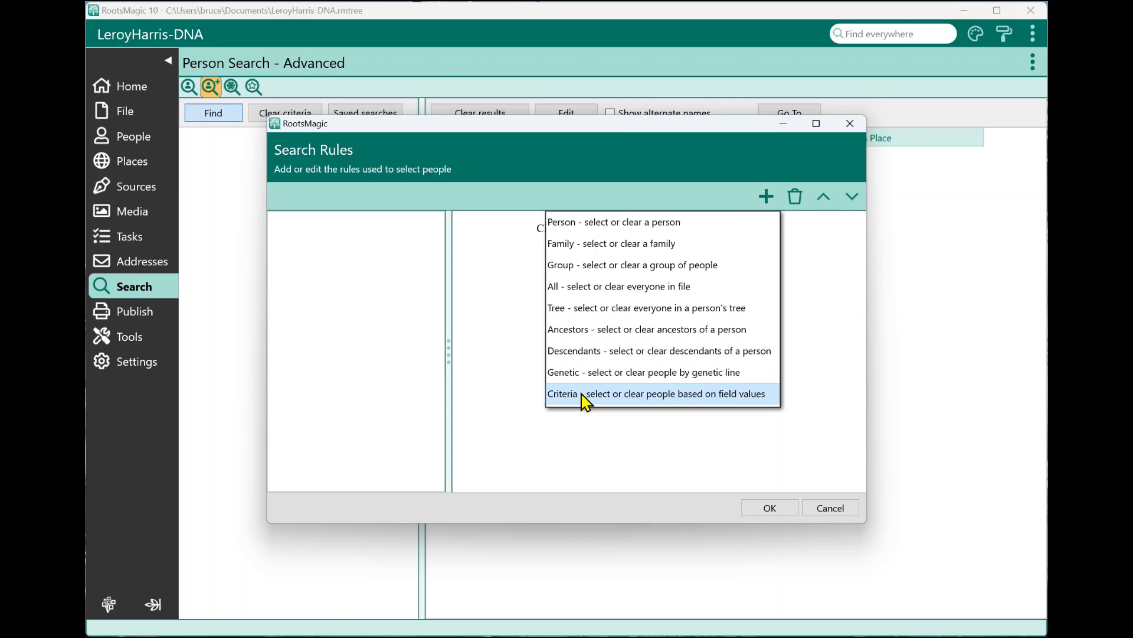
click(590, 341)
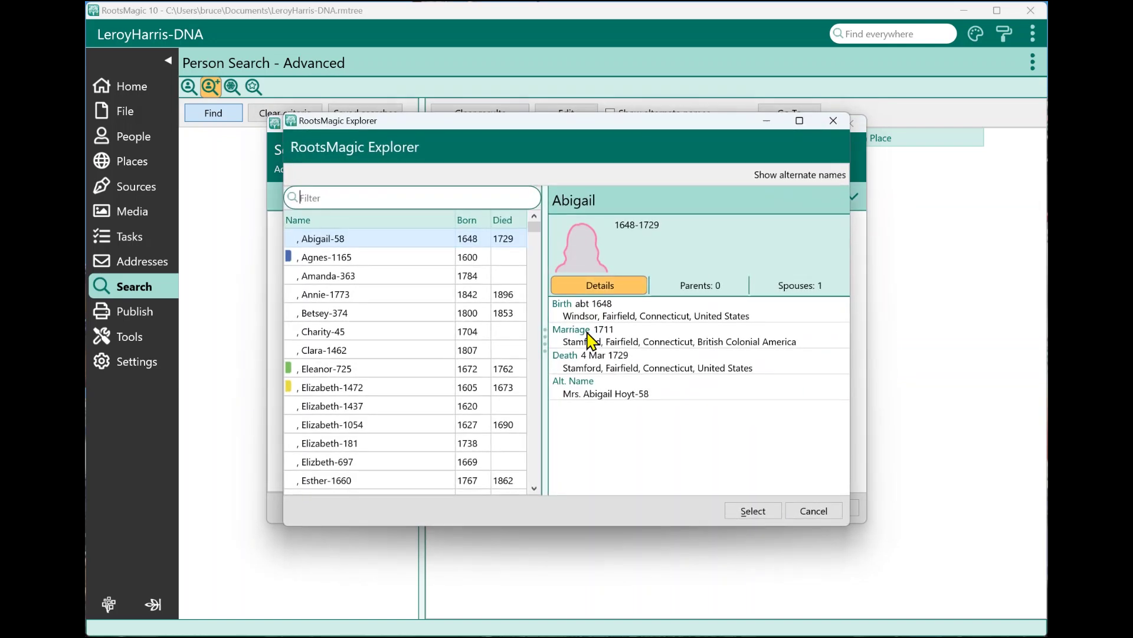
text(harris,leroy)
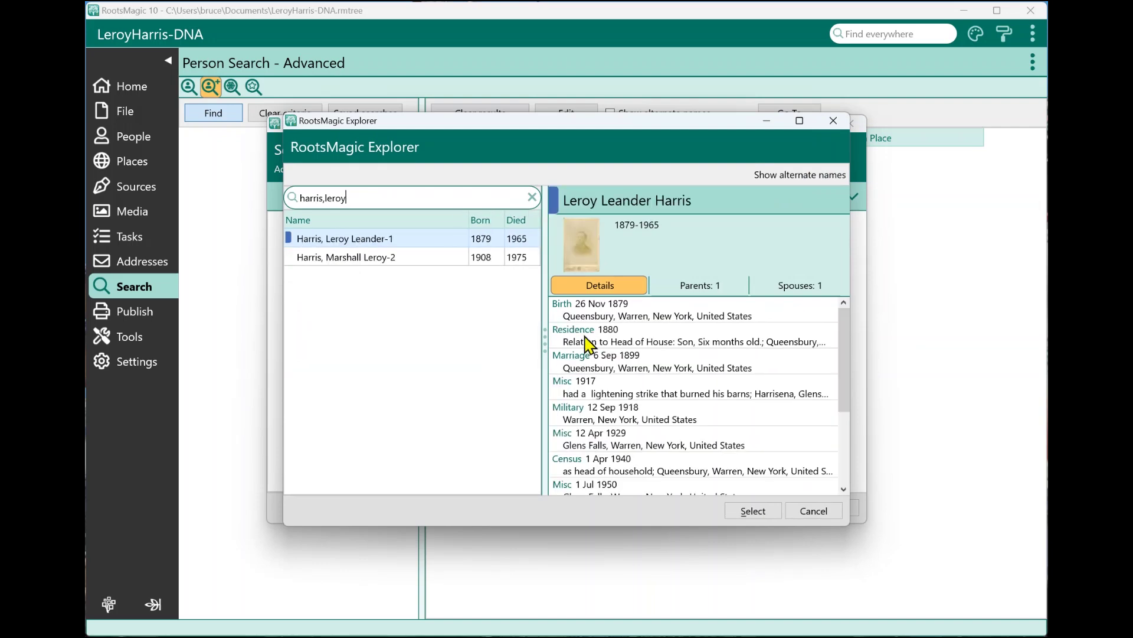
click(750, 511)
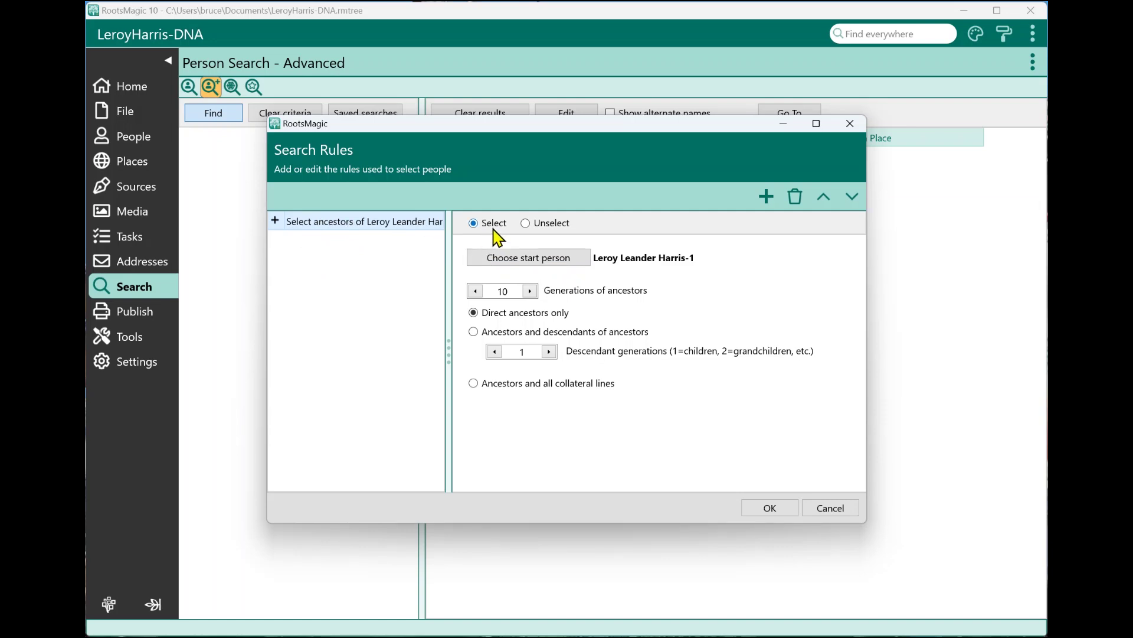
click(538, 228)
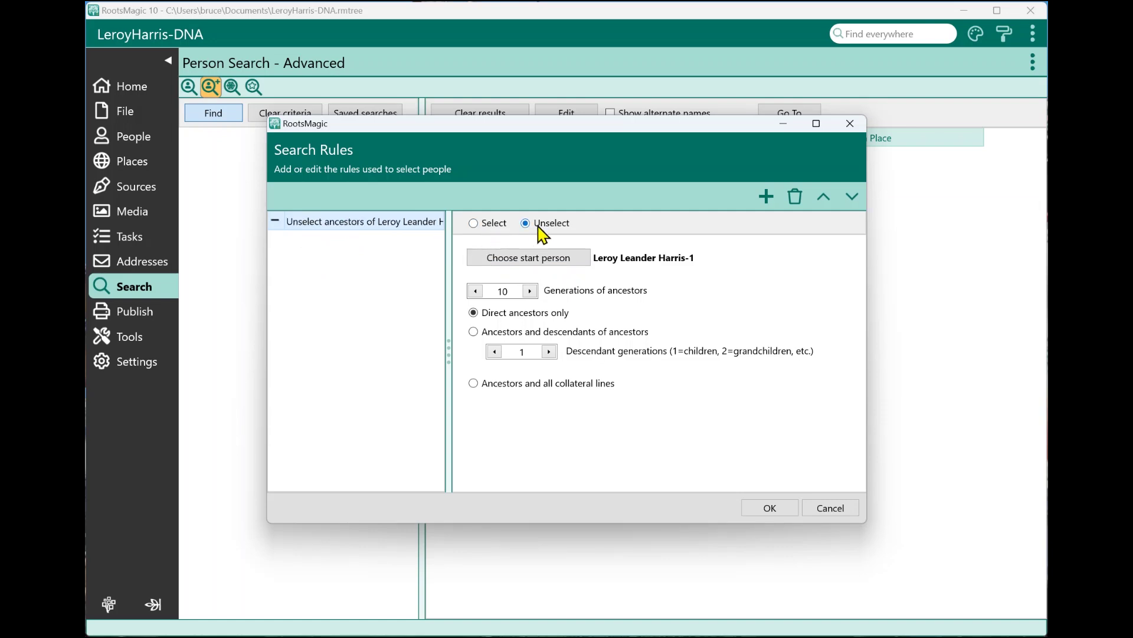
click(488, 228)
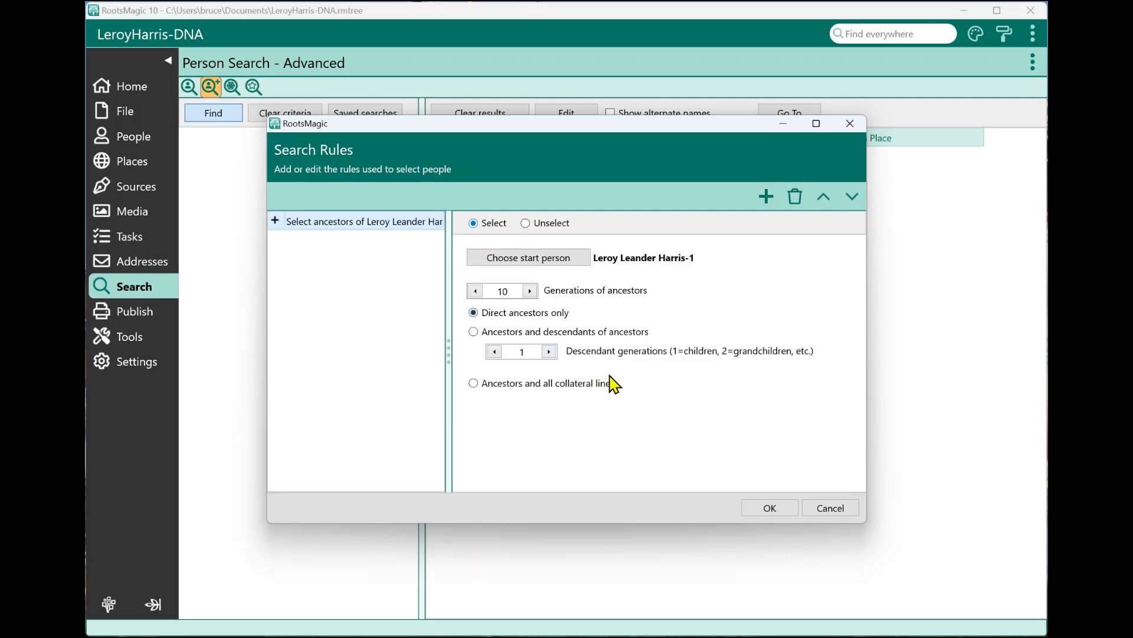
click(757, 518)
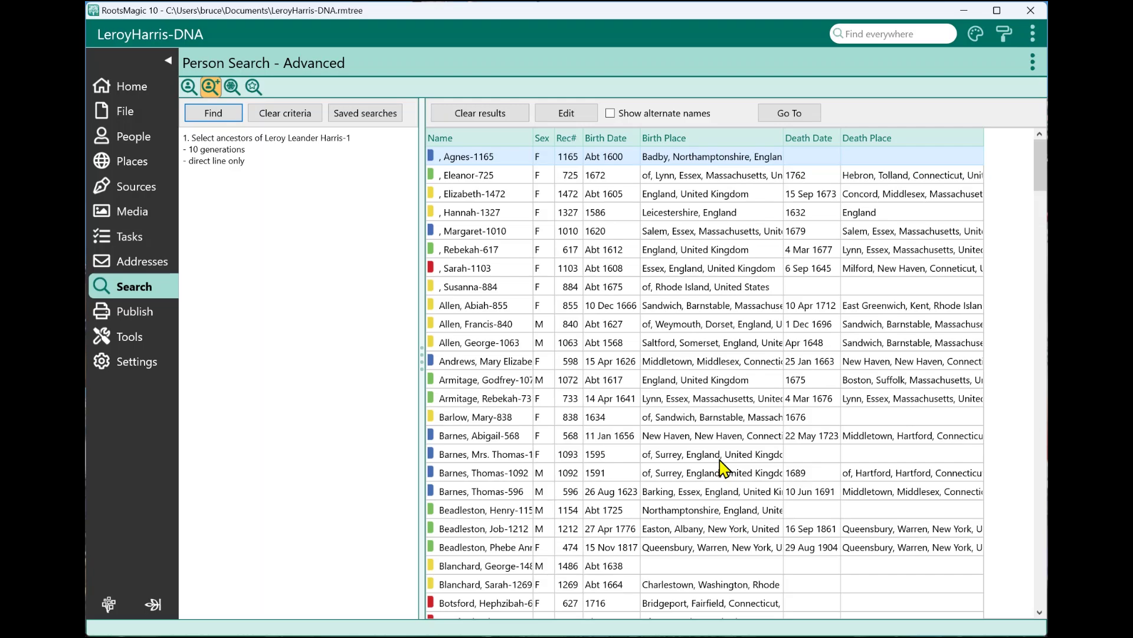
scroll(716, 367, down, 20)
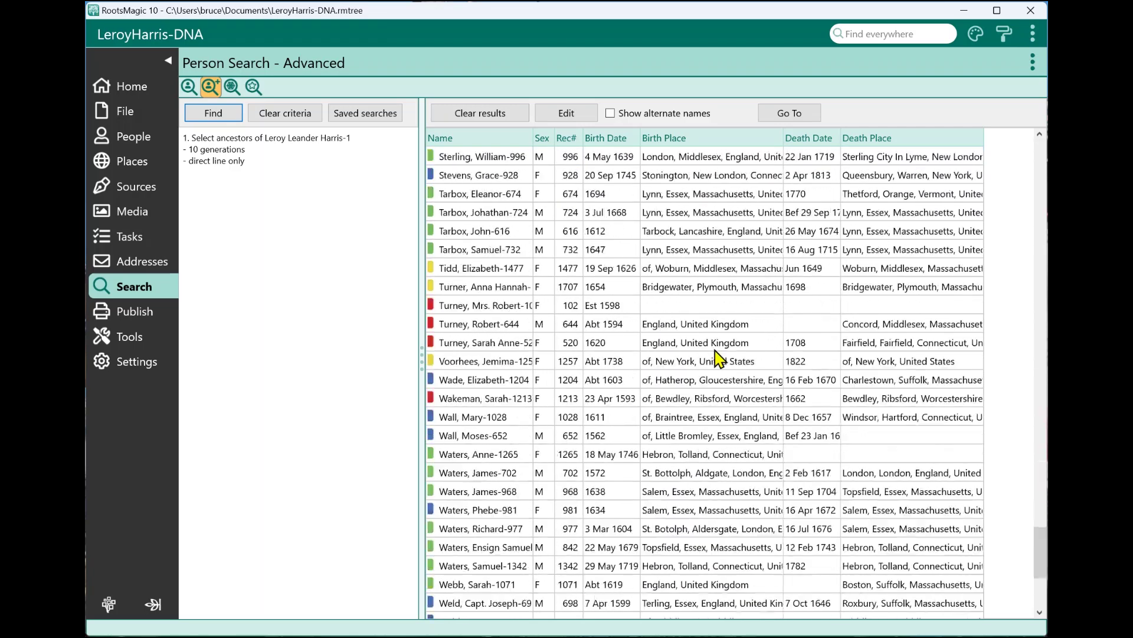
scroll(717, 358, down, 5)
scroll(717, 357, up, 20)
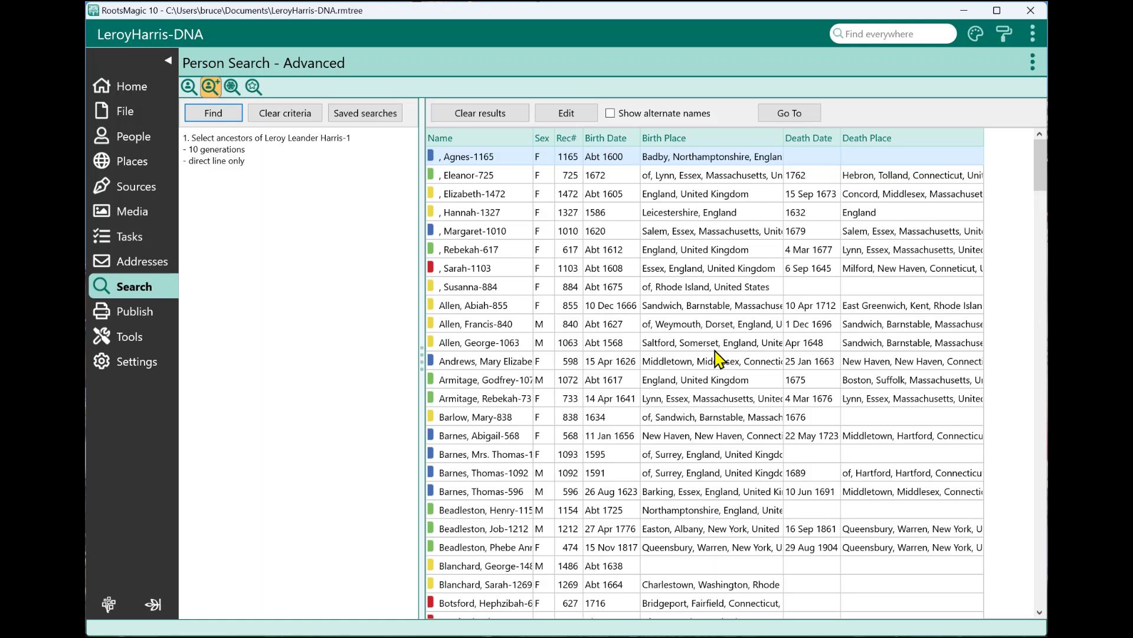
click(253, 154)
scroll(673, 251, down, 20)
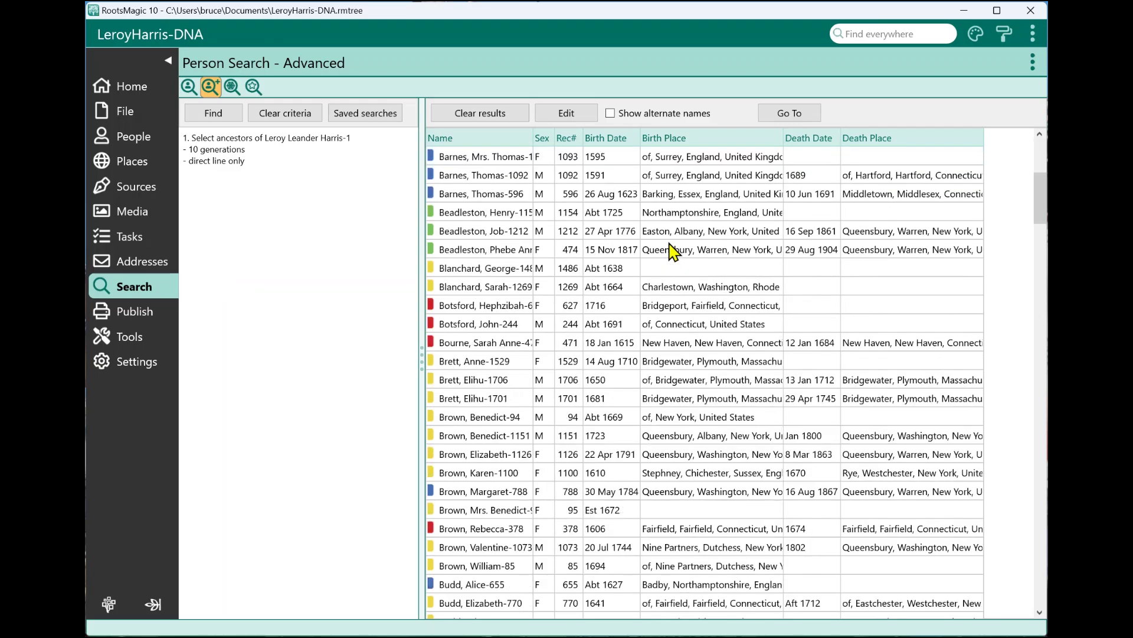
scroll(673, 251, up, 20)
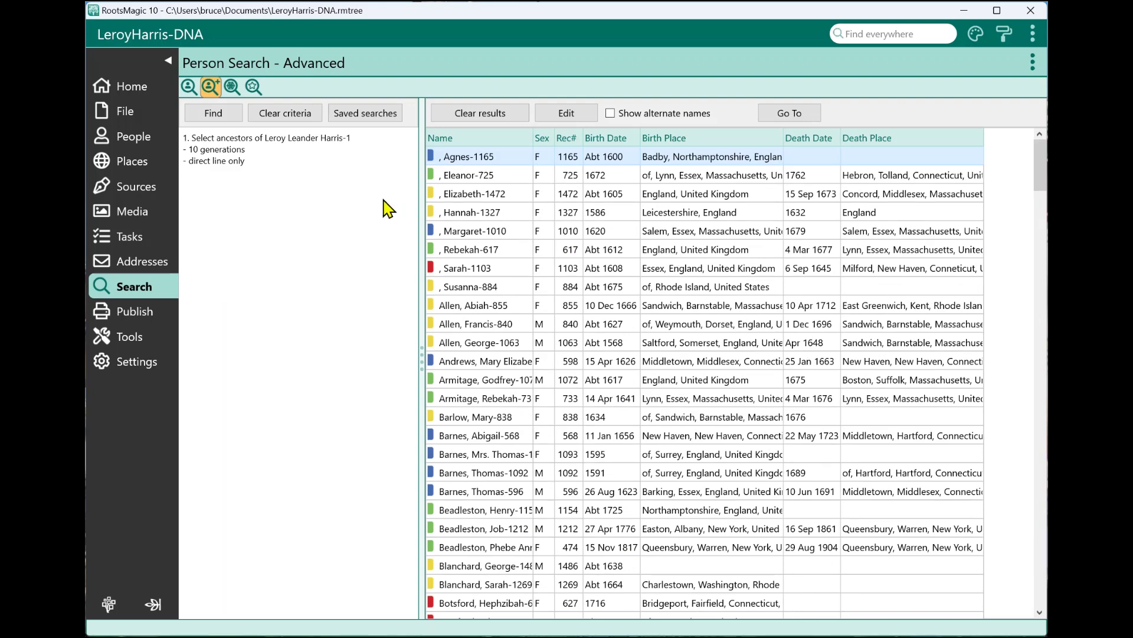
click(212, 119)
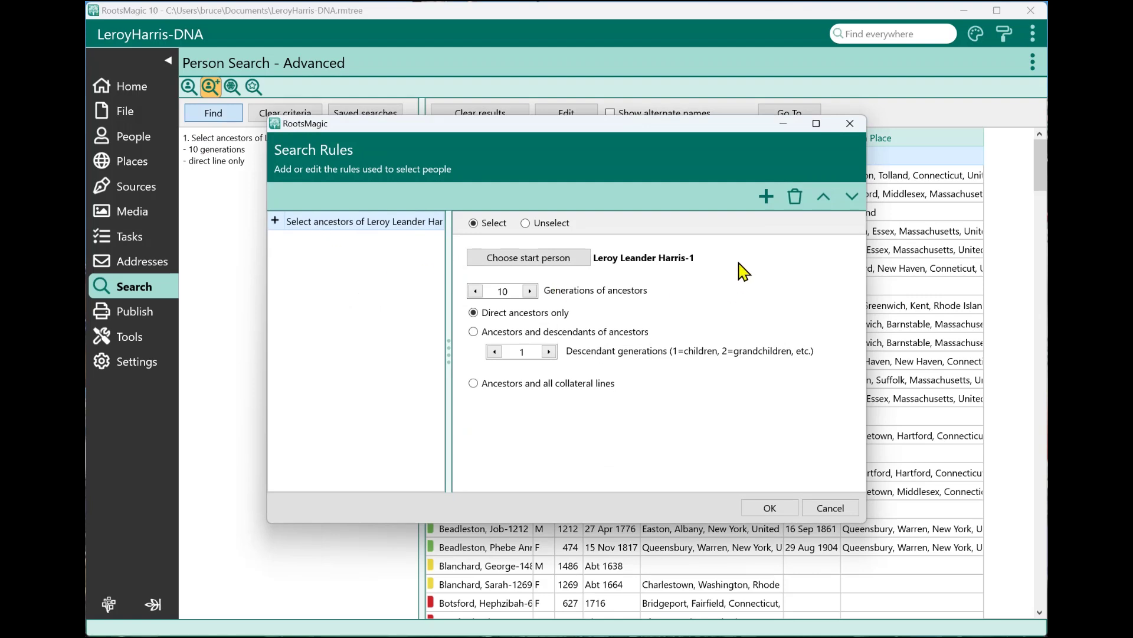
Step: Add a Criteria field-values rule set to Unselect, with its criteria still empty
click(765, 200)
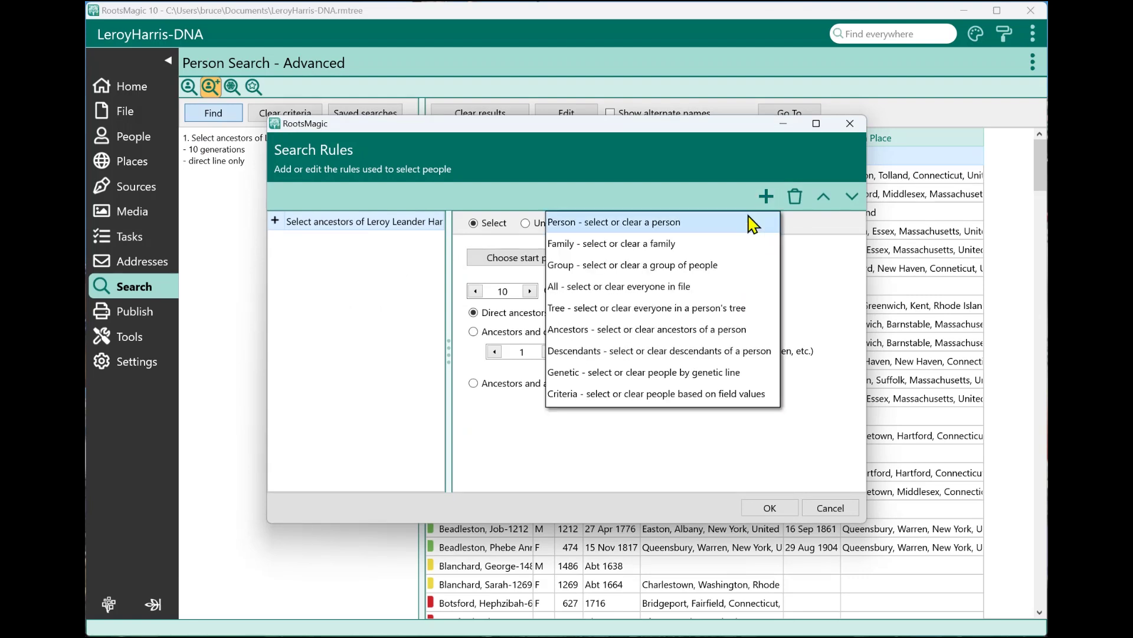
click(608, 395)
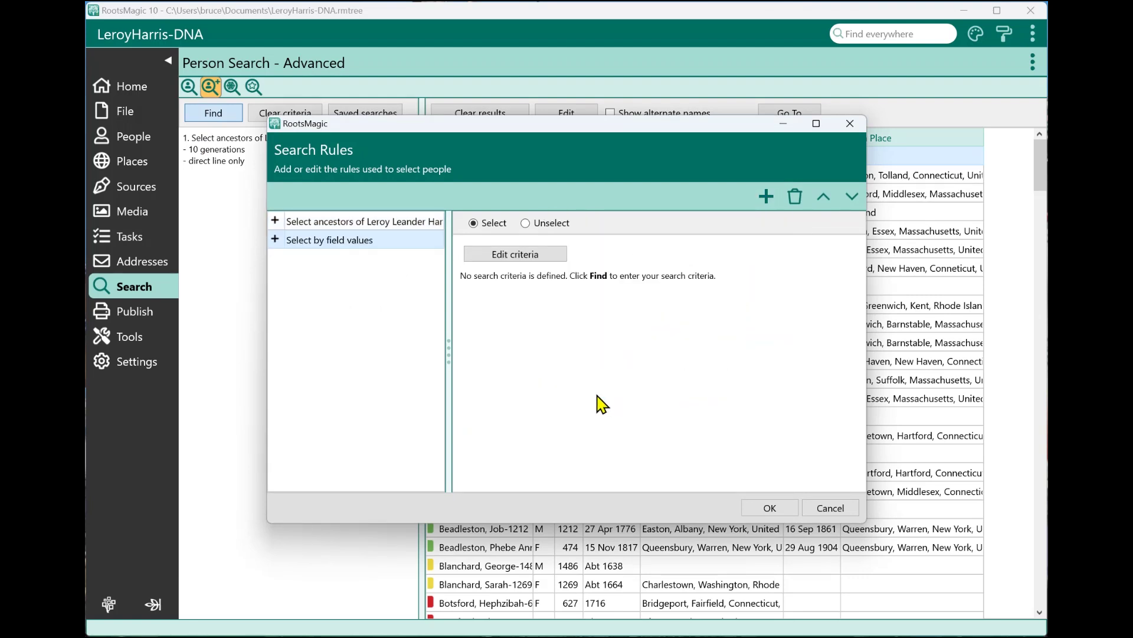
click(311, 222)
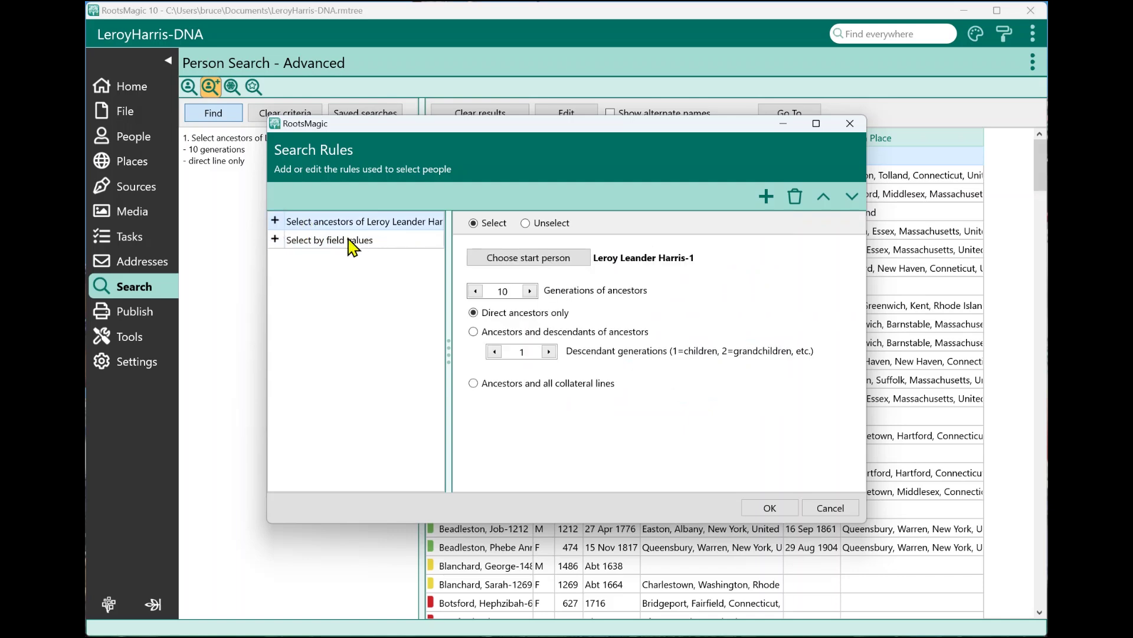
click(316, 244)
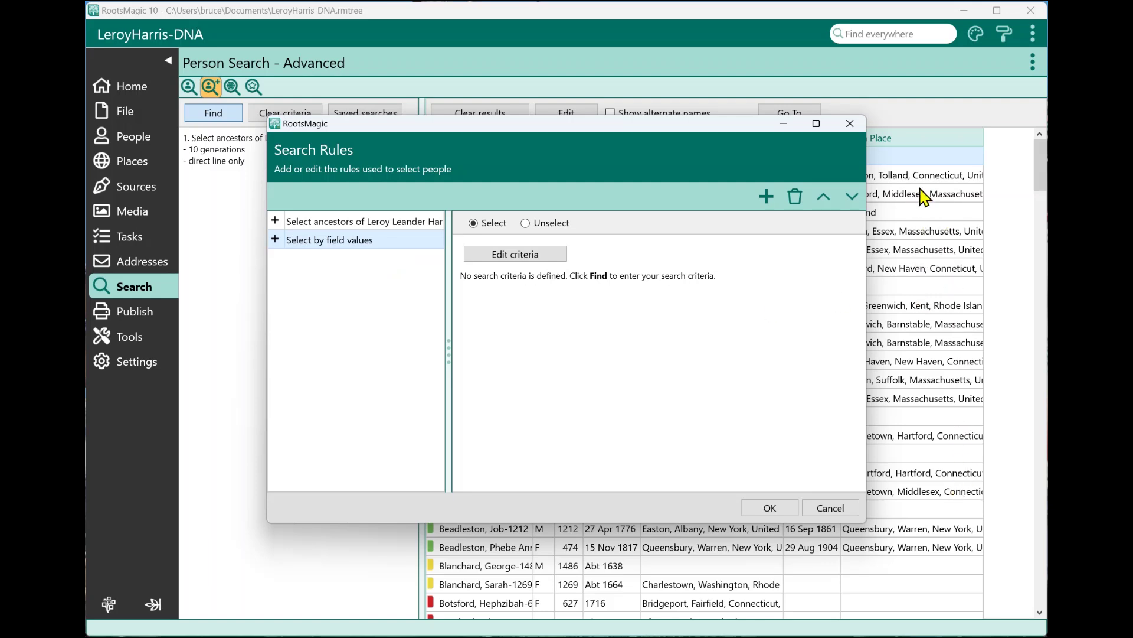
click(527, 225)
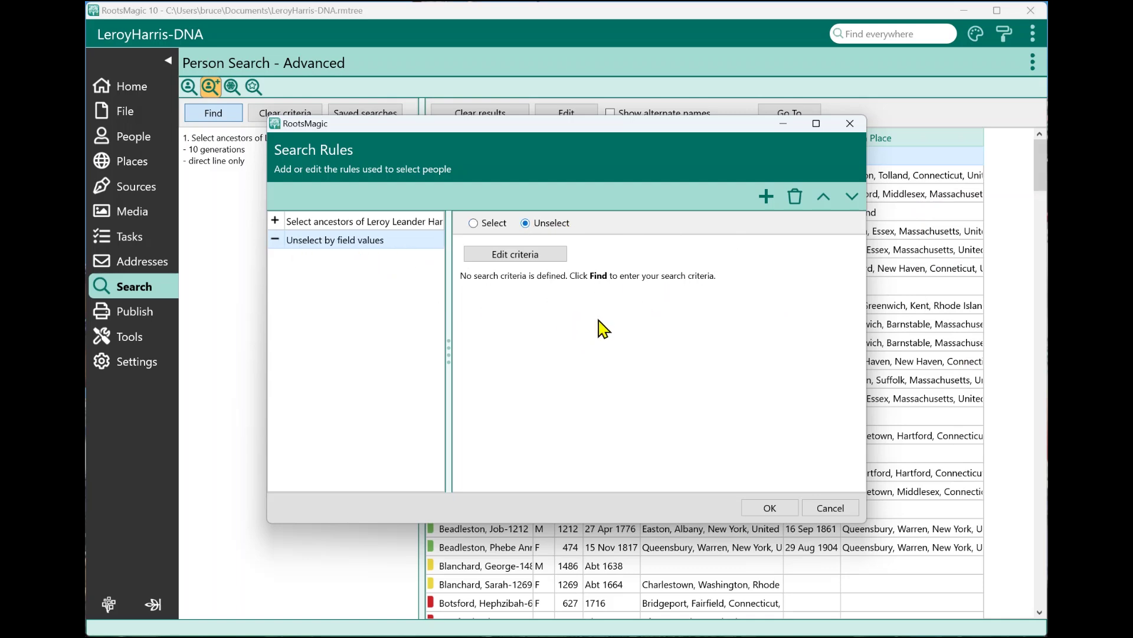
click(509, 255)
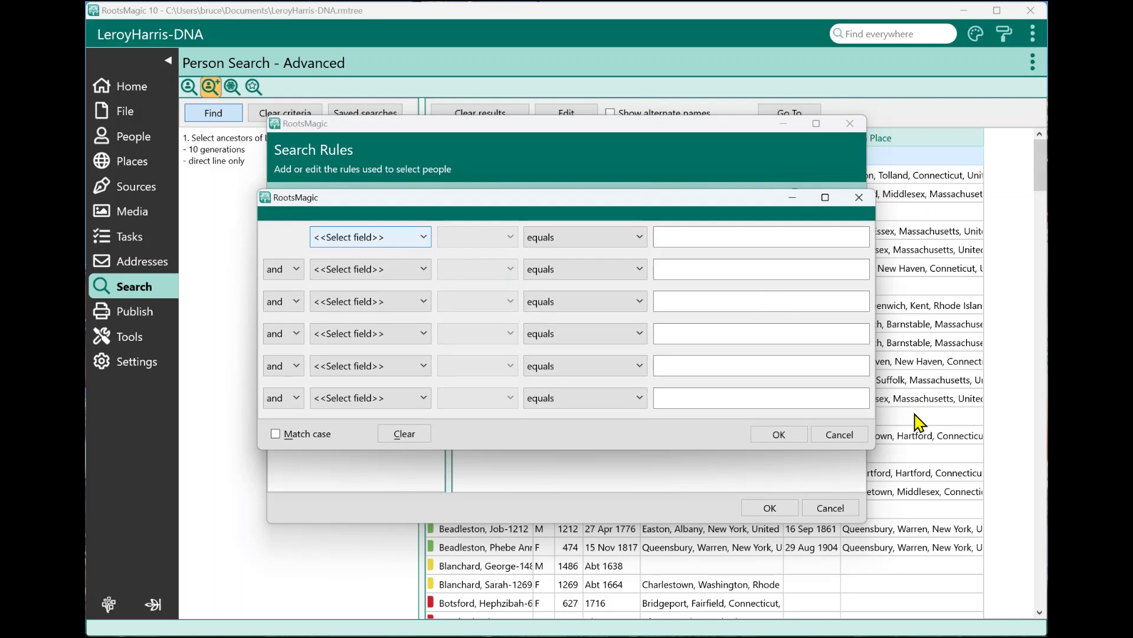
Step: Give the unselect rule the criterion Birth place does not contain 'new york'
click(392, 239)
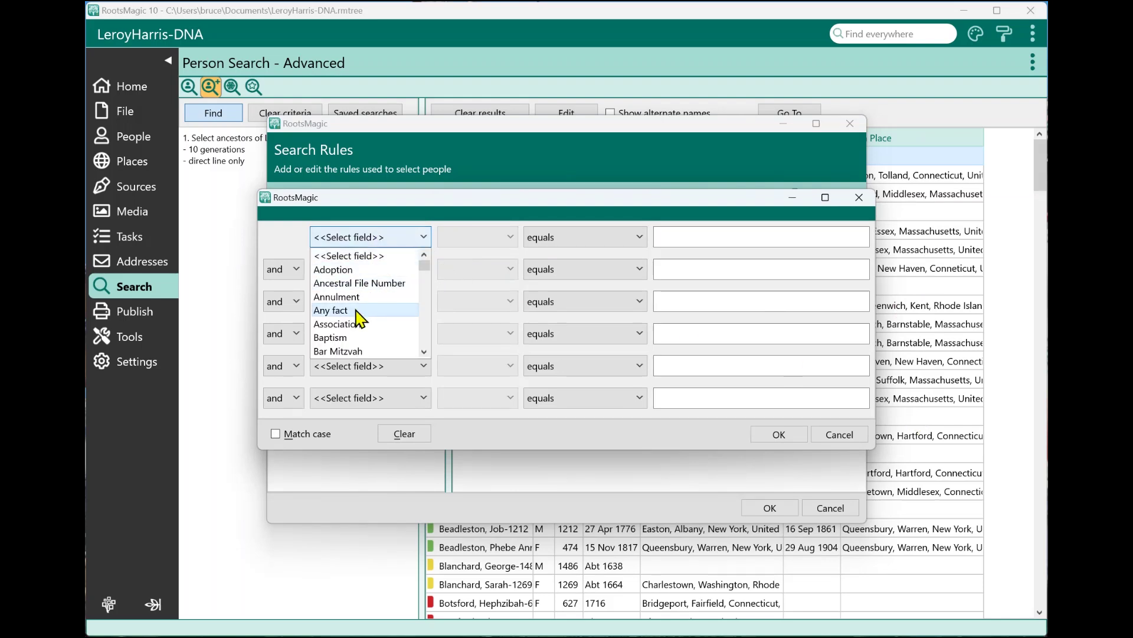
scroll(358, 319, down, 1)
click(316, 332)
click(452, 237)
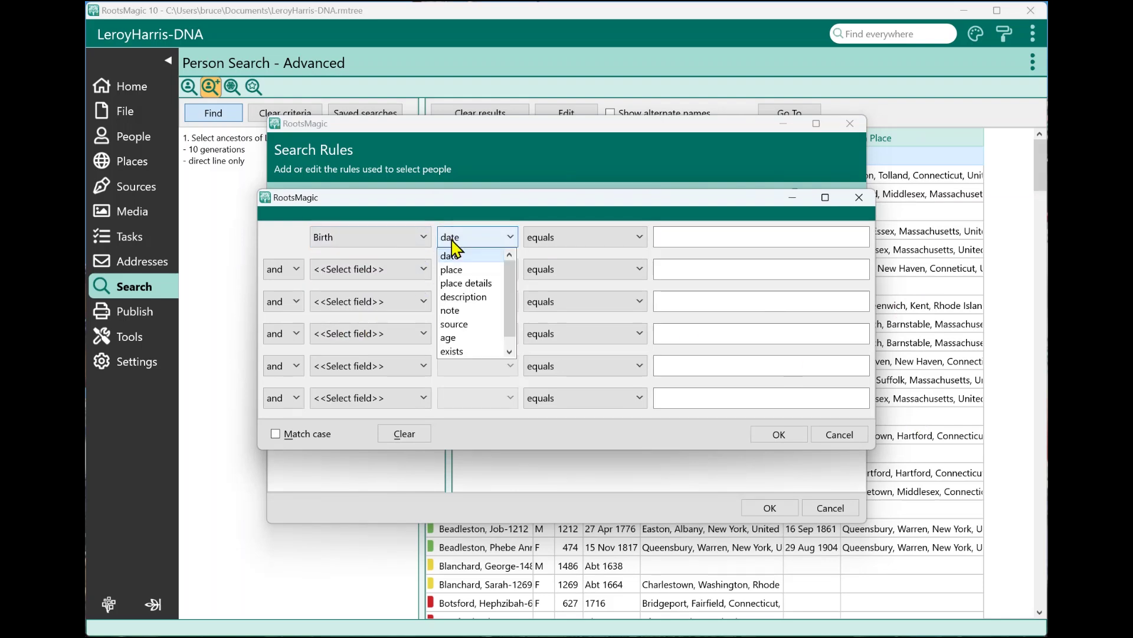
click(455, 269)
click(547, 239)
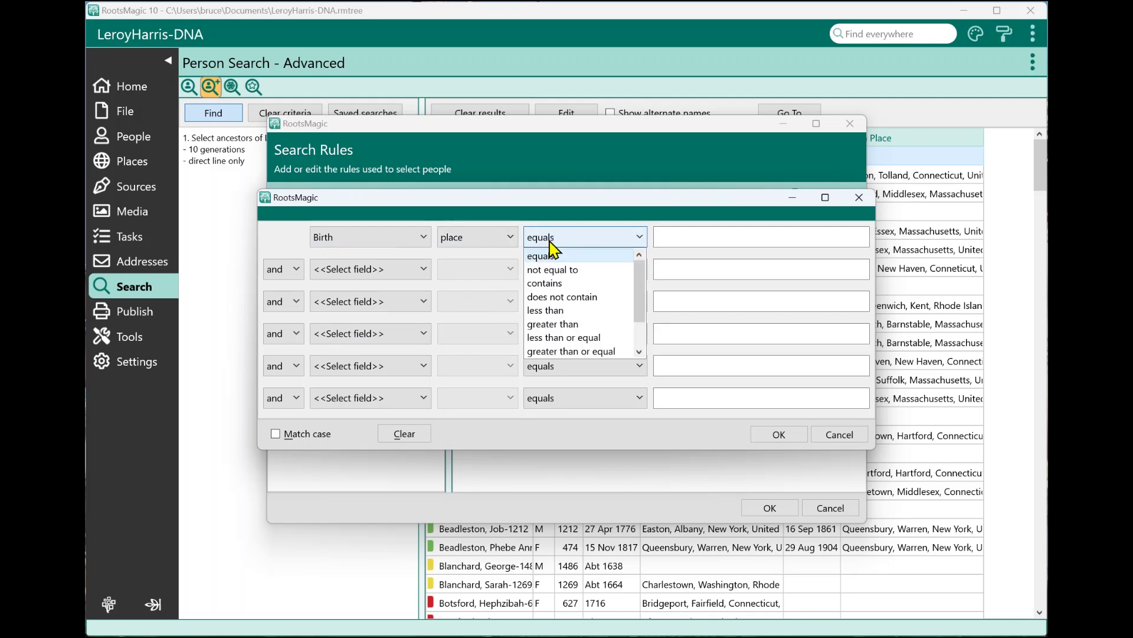
click(560, 297)
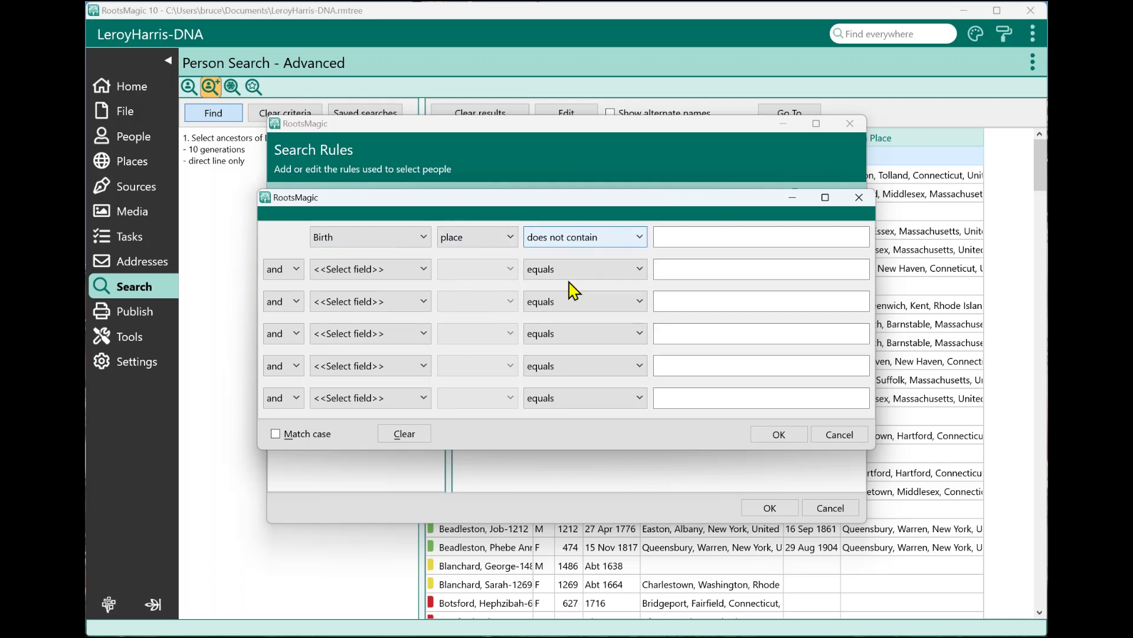
click(678, 241)
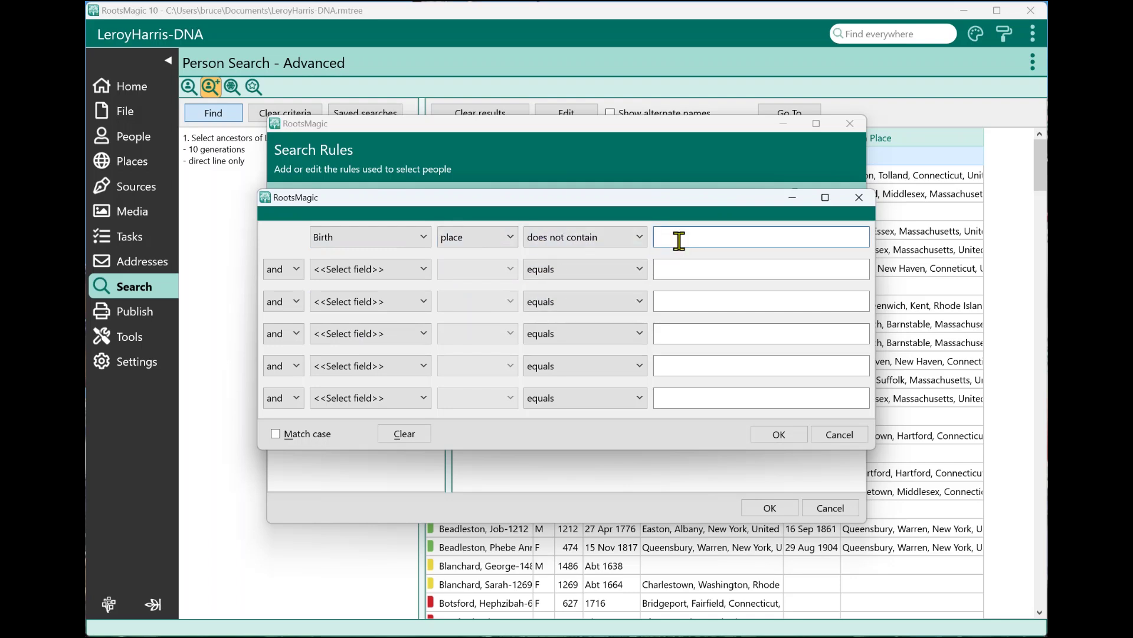
text(new york)
click(776, 434)
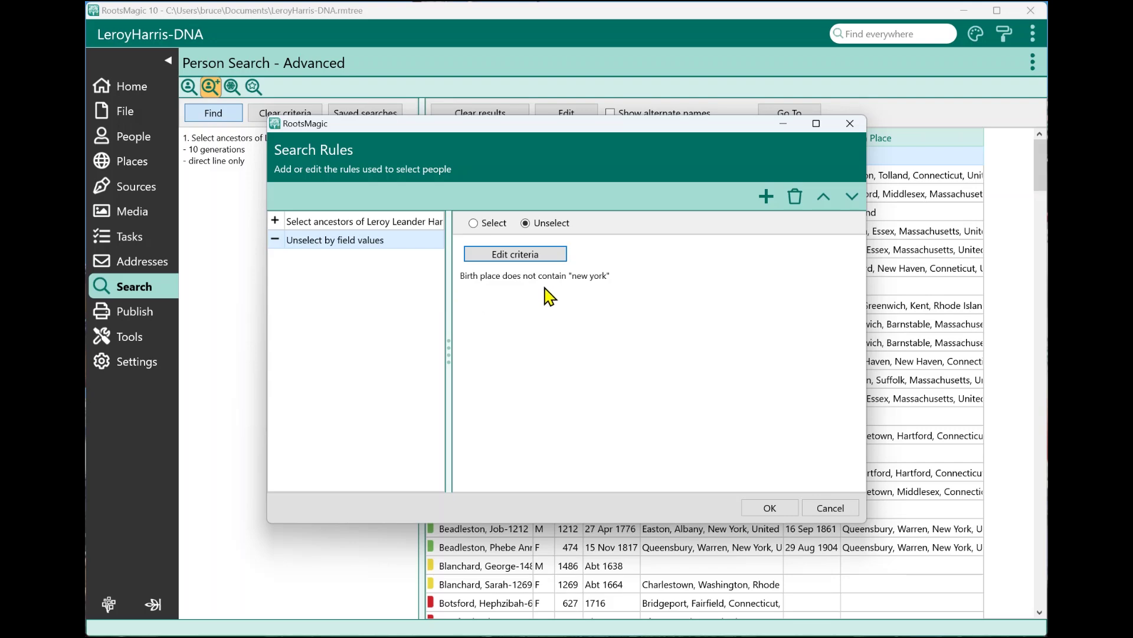
Step: Refresh the results with both the ancestors and birthplace rules, then reopen Search Rules
click(770, 508)
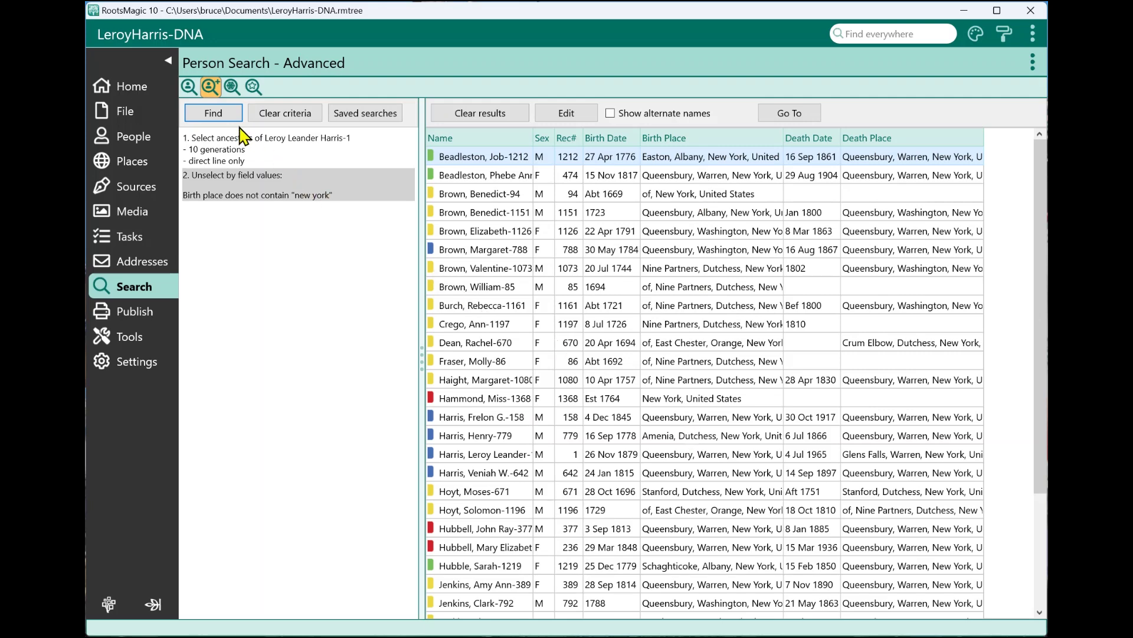
click(223, 117)
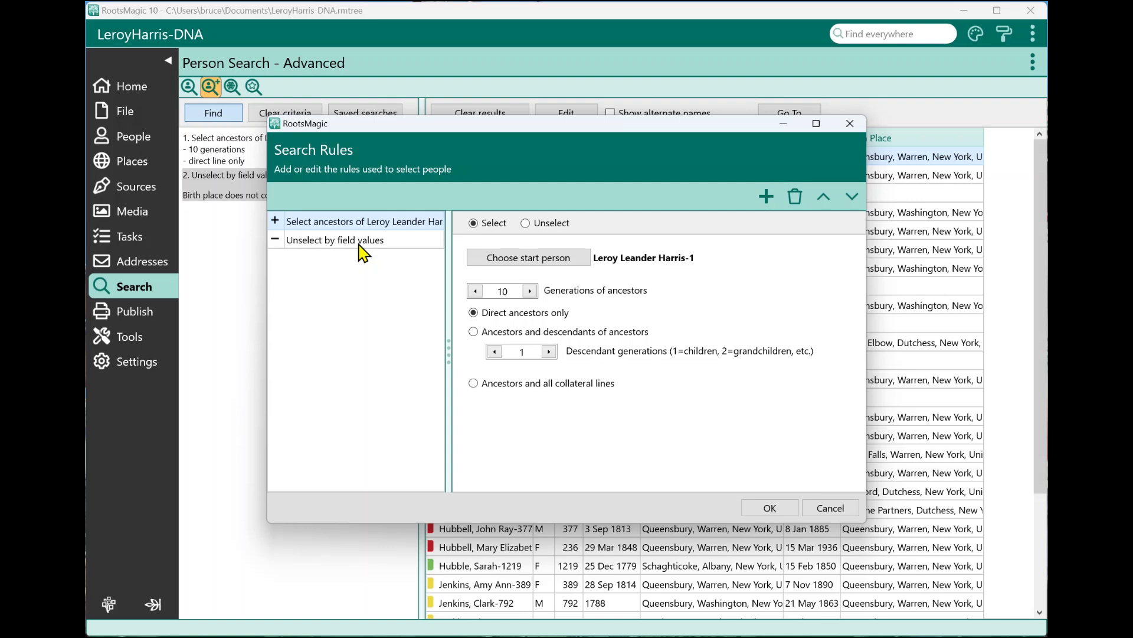
Step: Keep the ancestors rule ahead of the New York birthplace unselect rule and rerun the search
click(328, 241)
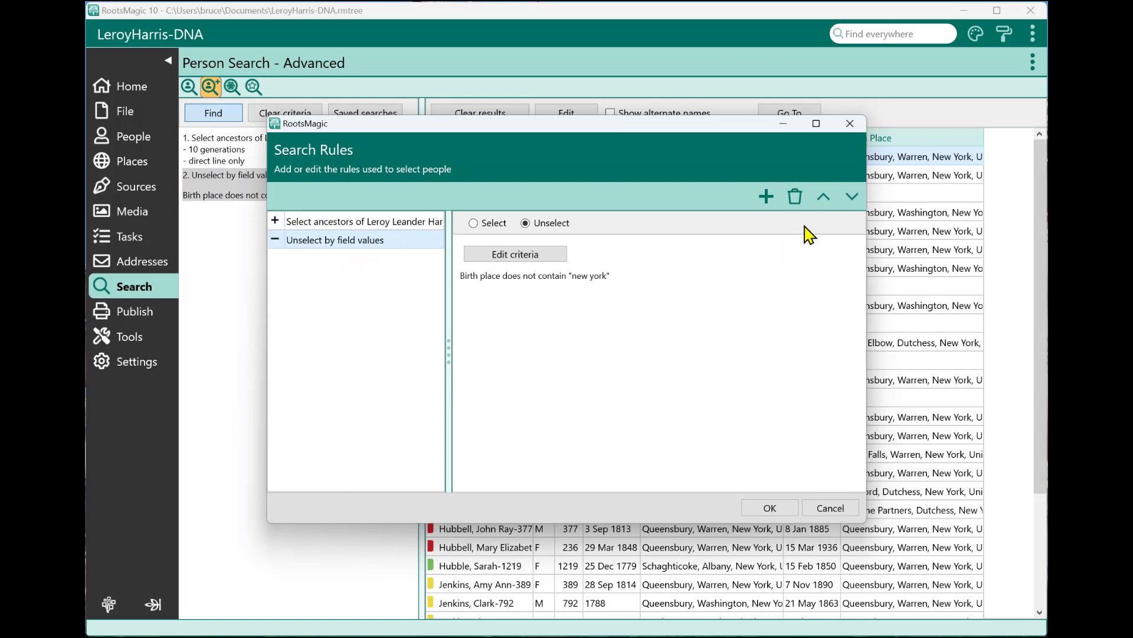
click(823, 201)
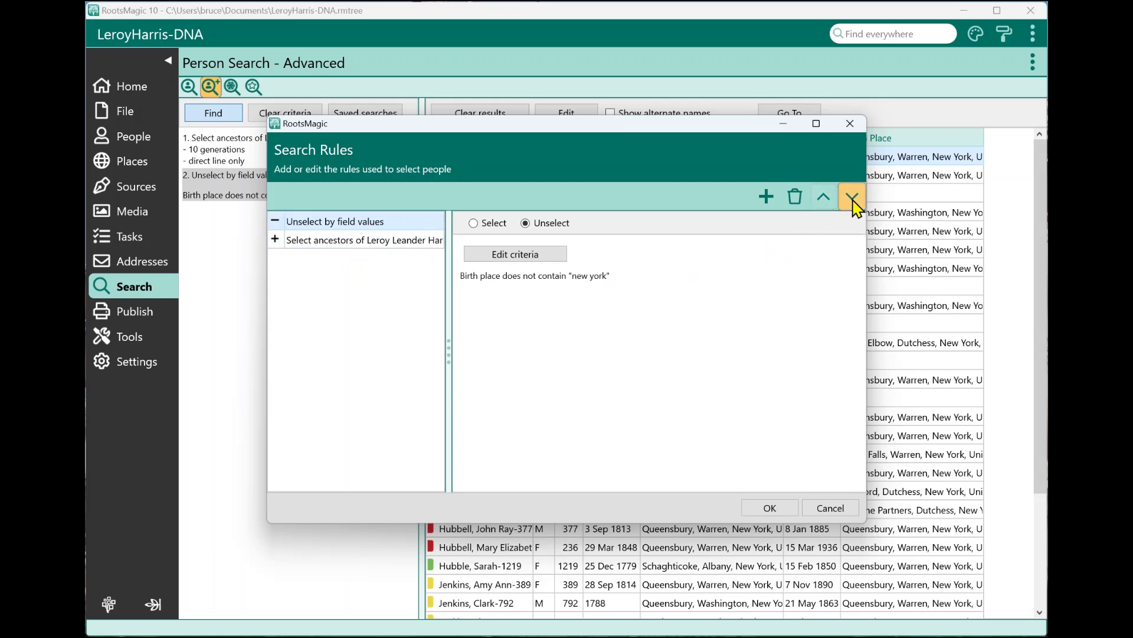
click(853, 201)
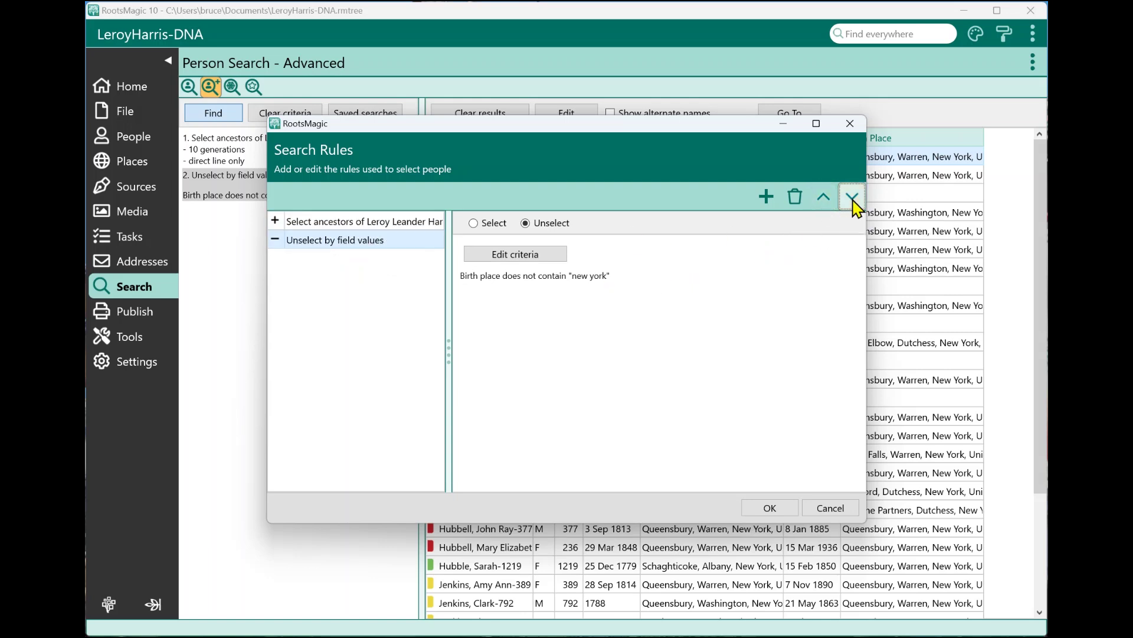
click(339, 224)
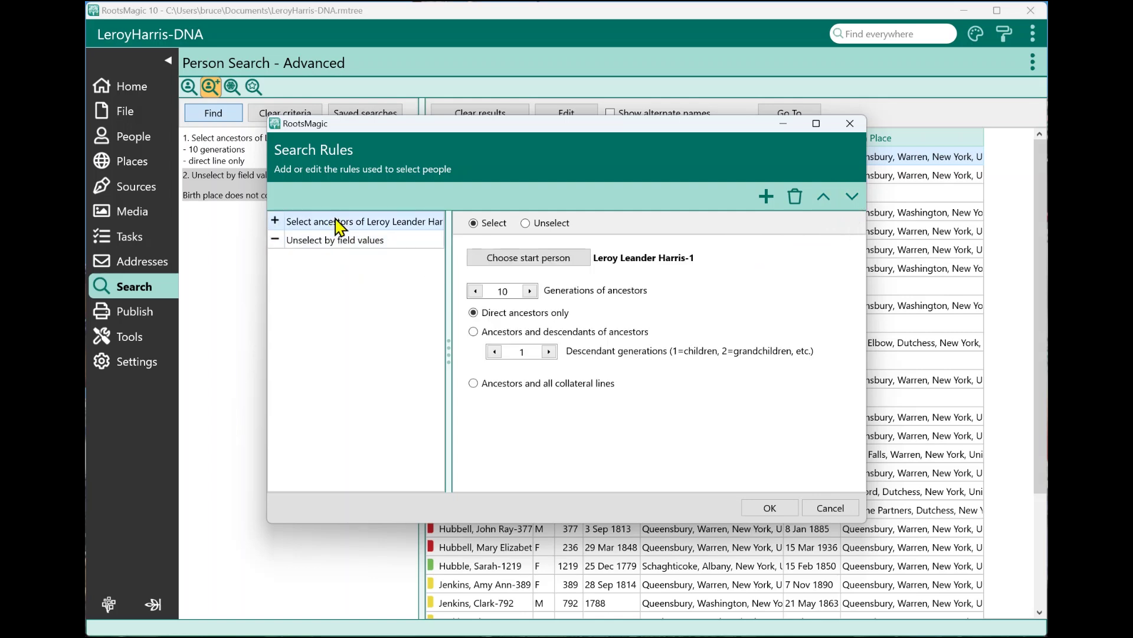
click(335, 243)
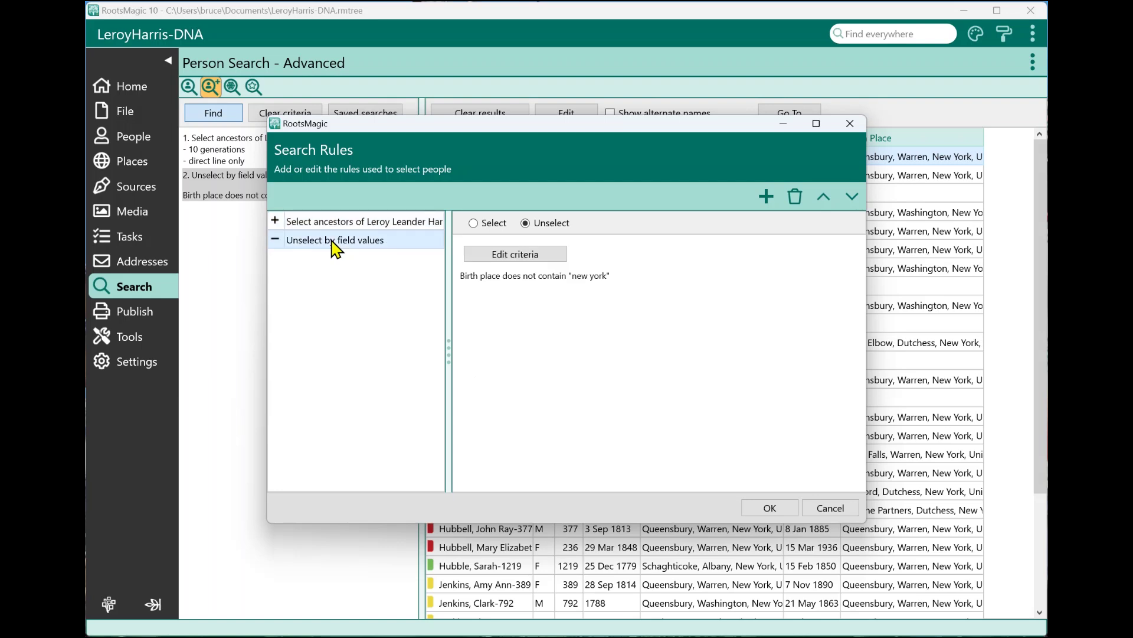
click(327, 221)
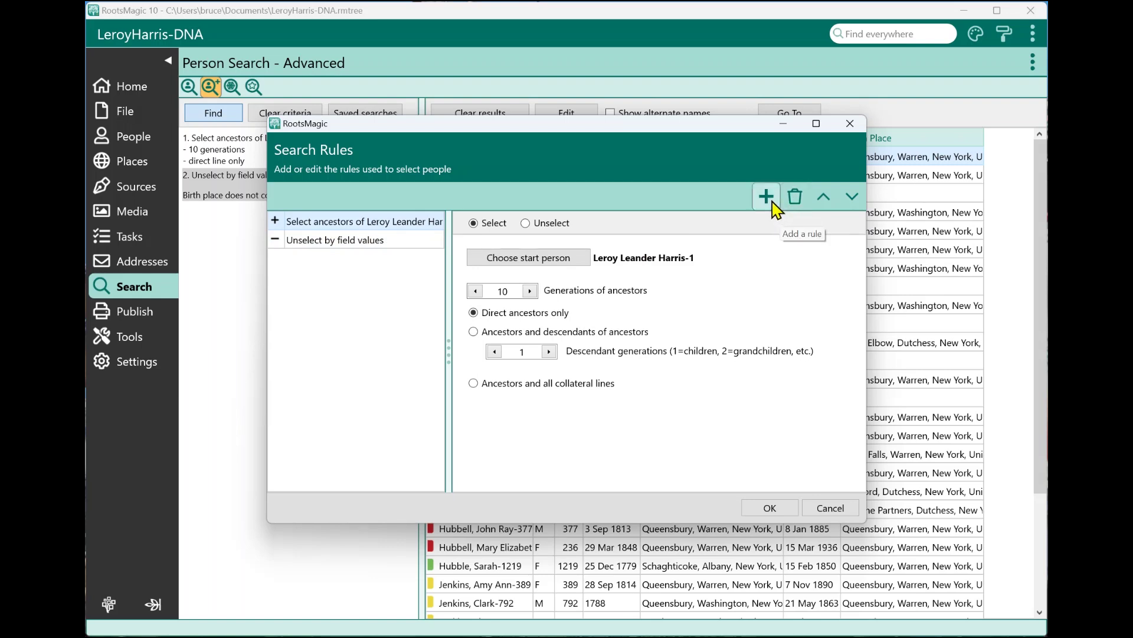
click(771, 508)
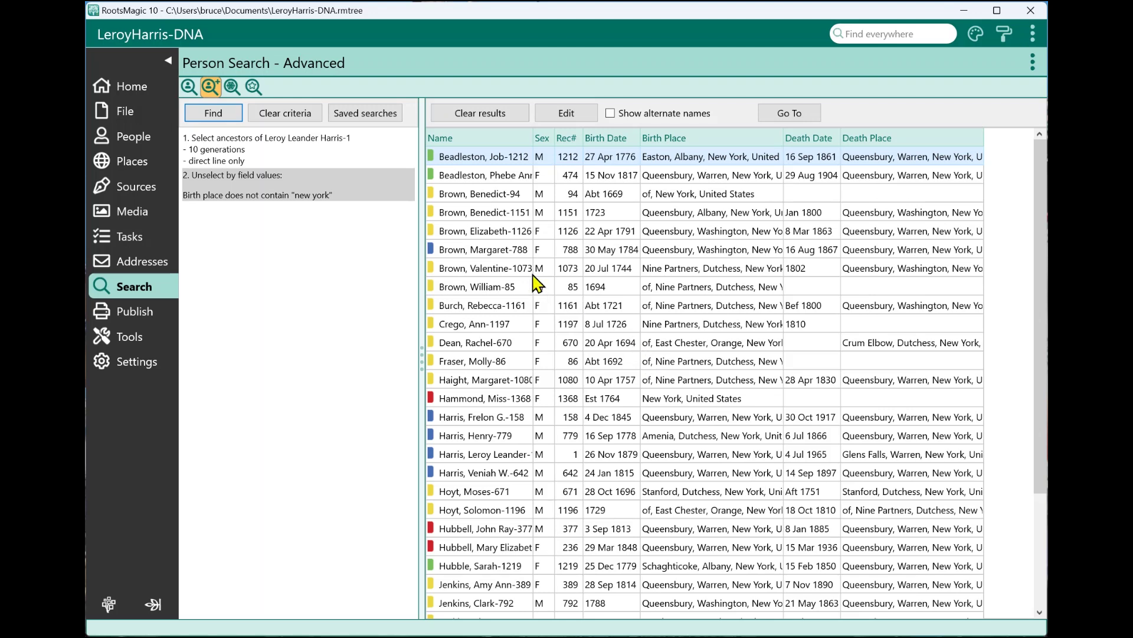
Step: Save the current rules as a new saved search named 'Leroy's New York Ancestors'
click(352, 118)
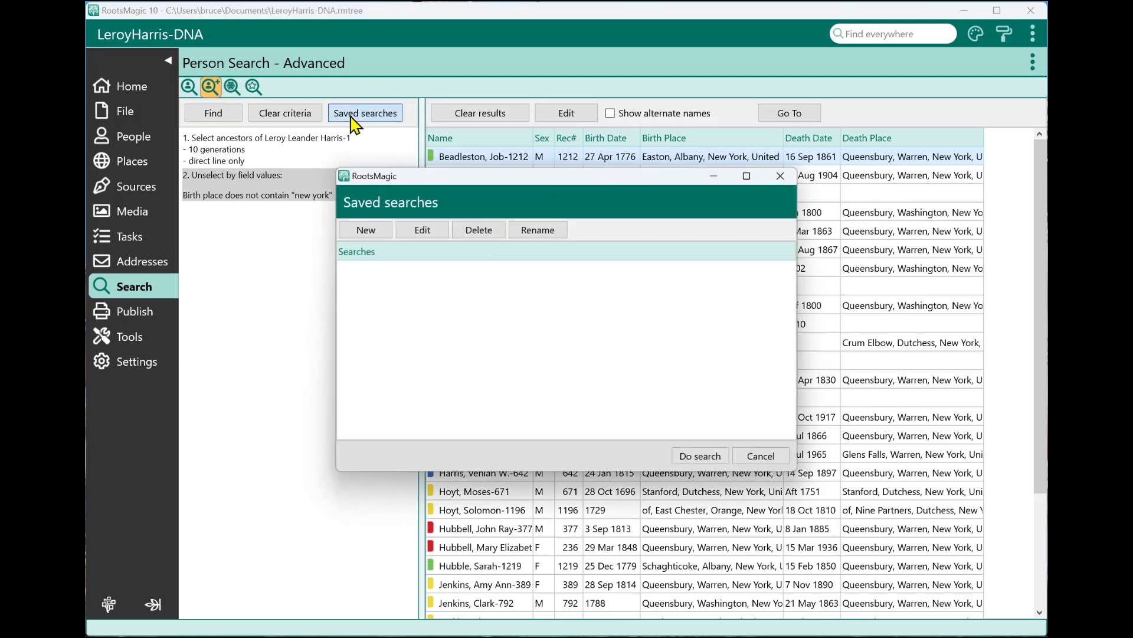
click(368, 231)
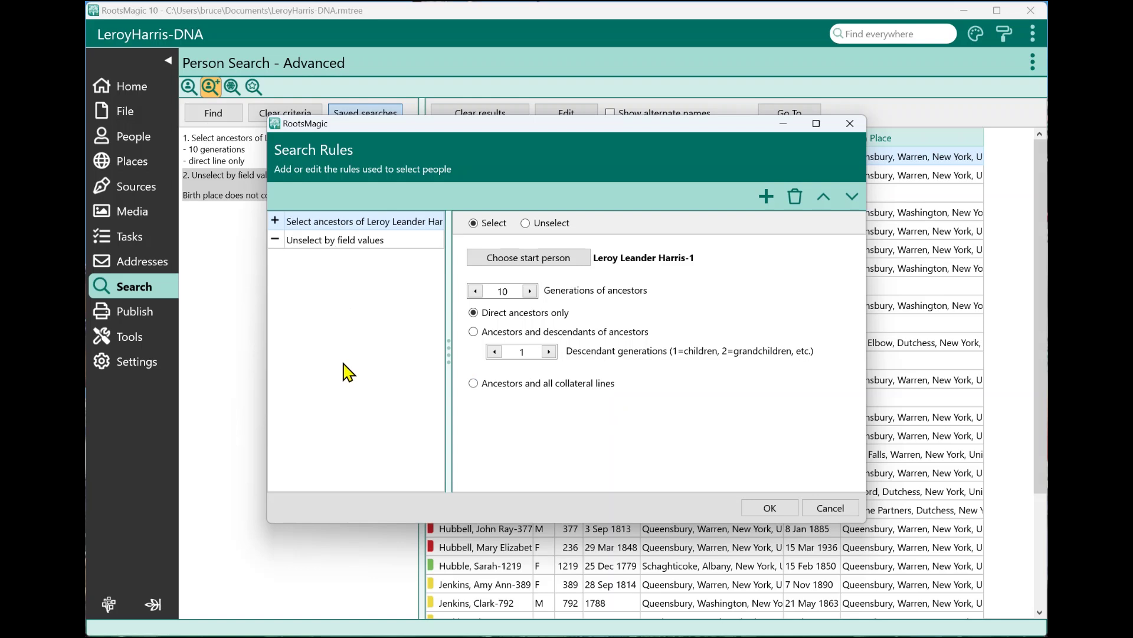
click(768, 508)
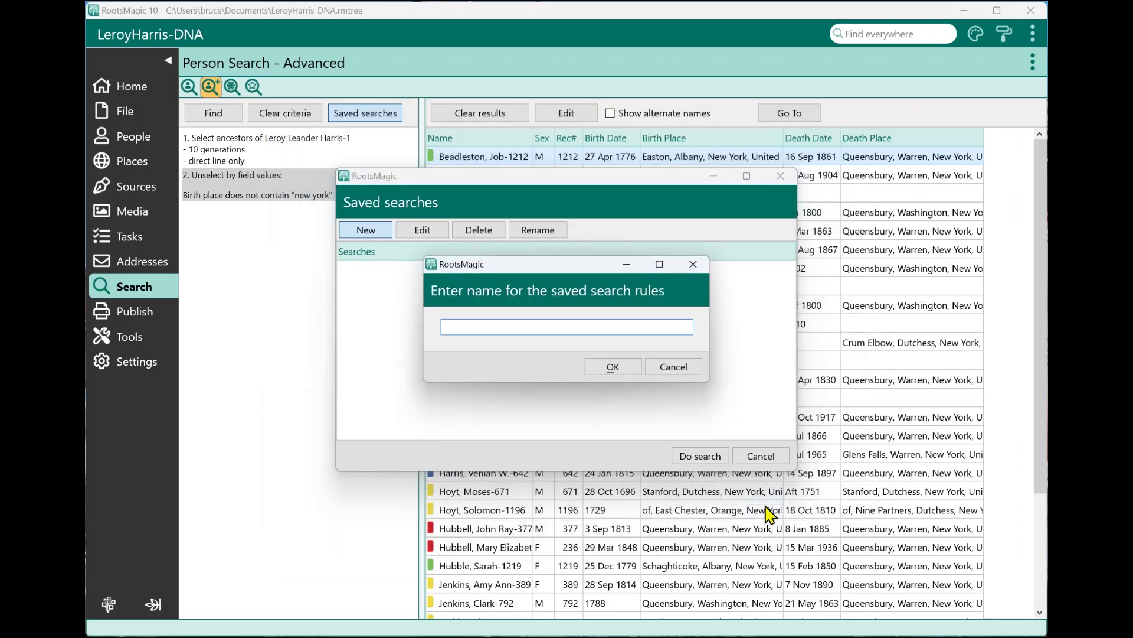
text(Leroy's New York Ancestors)
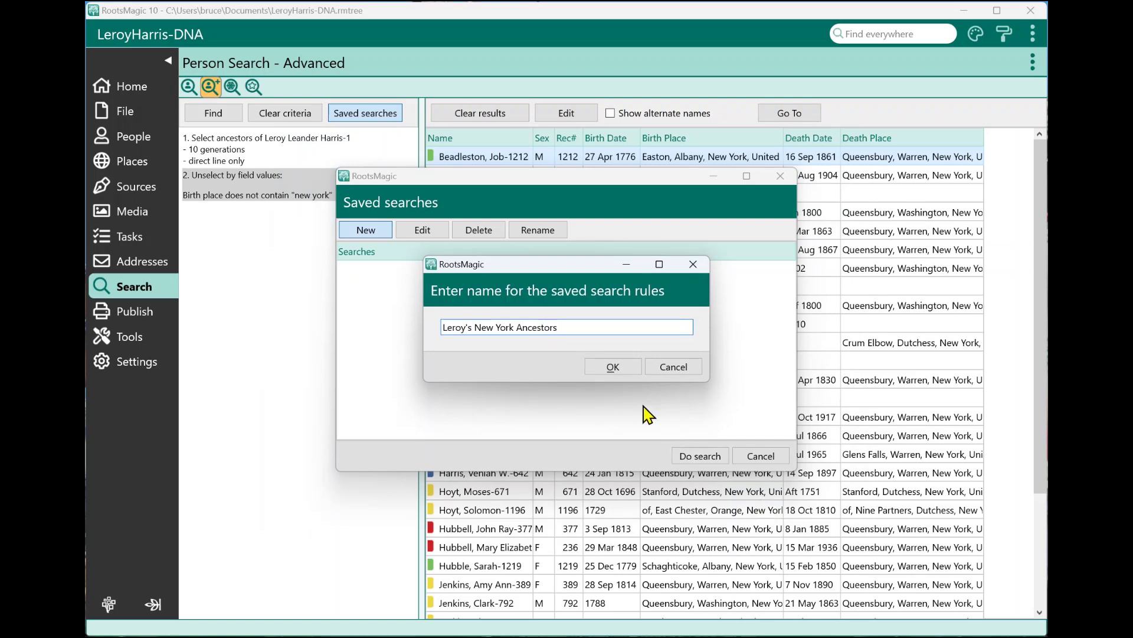
click(614, 367)
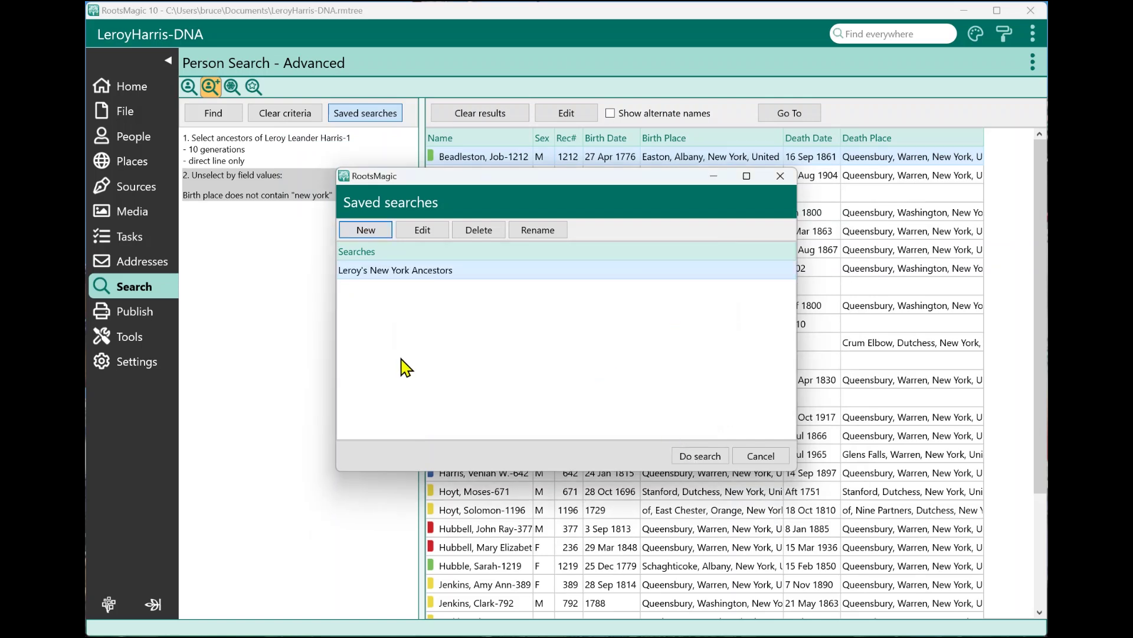
click(762, 455)
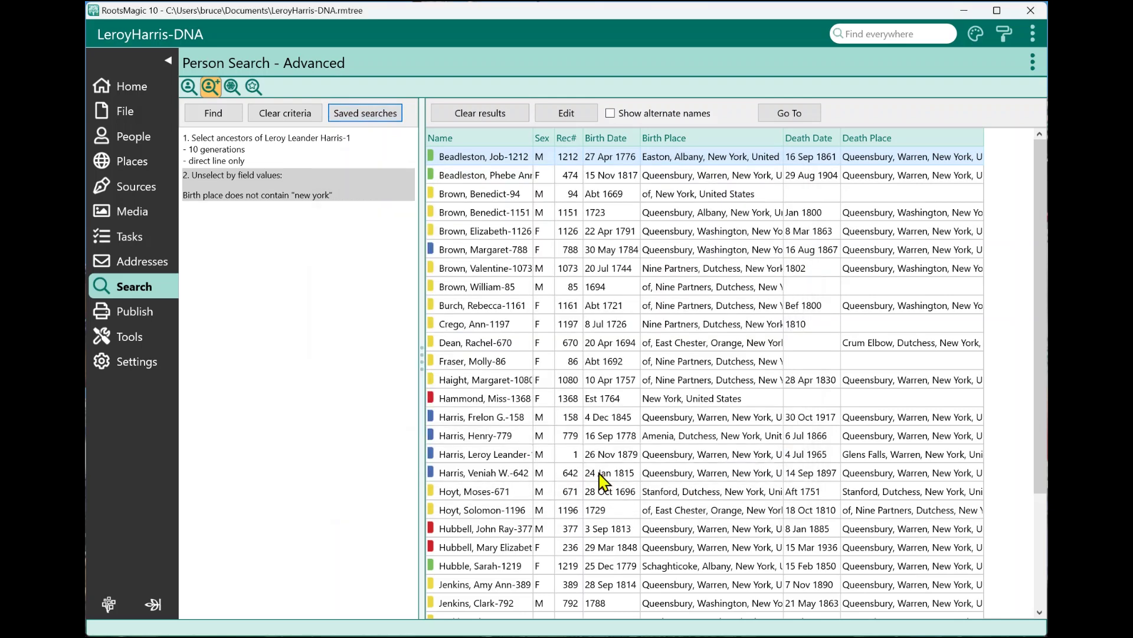
Step: Clear the results and criteria, then rerun the saved 'Leroy's New York Ancestors' search
click(481, 114)
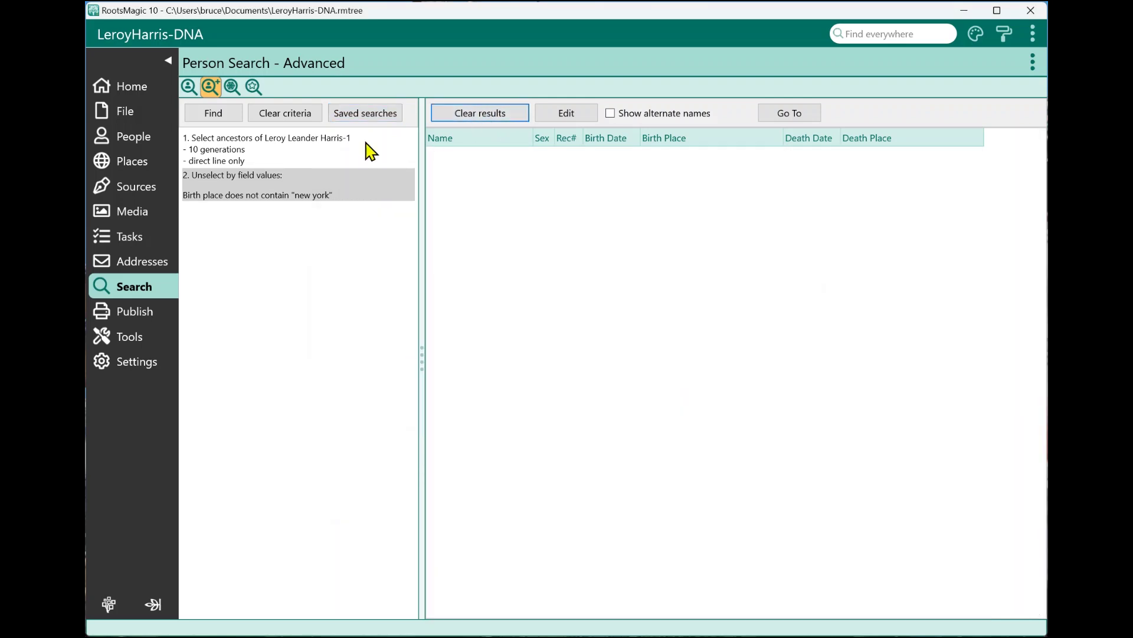
click(295, 115)
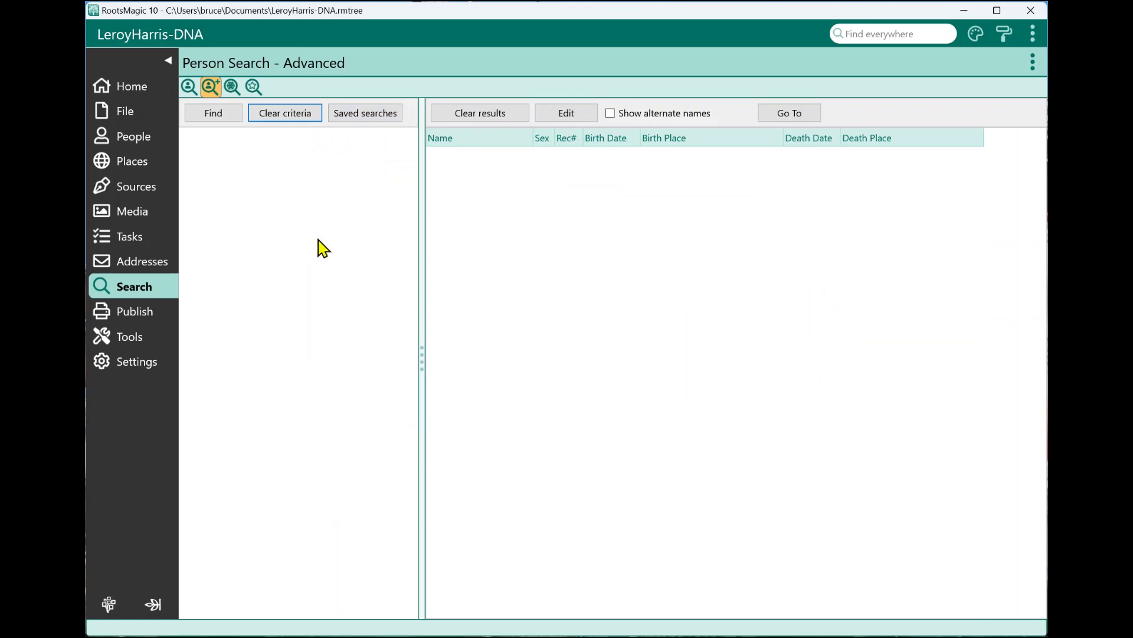
click(358, 118)
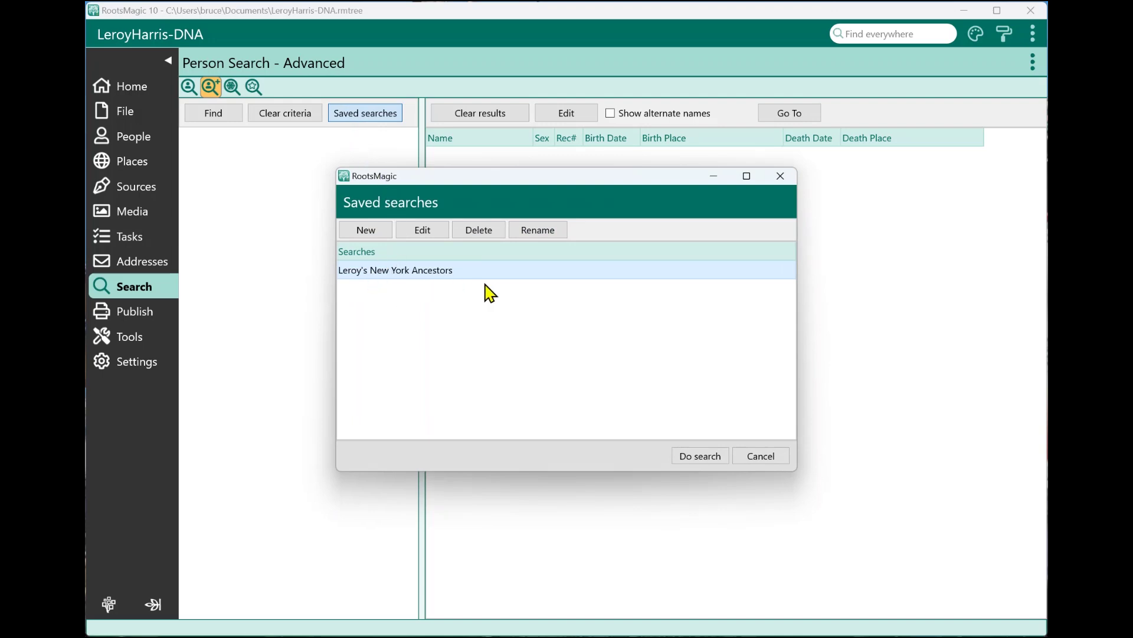
click(698, 459)
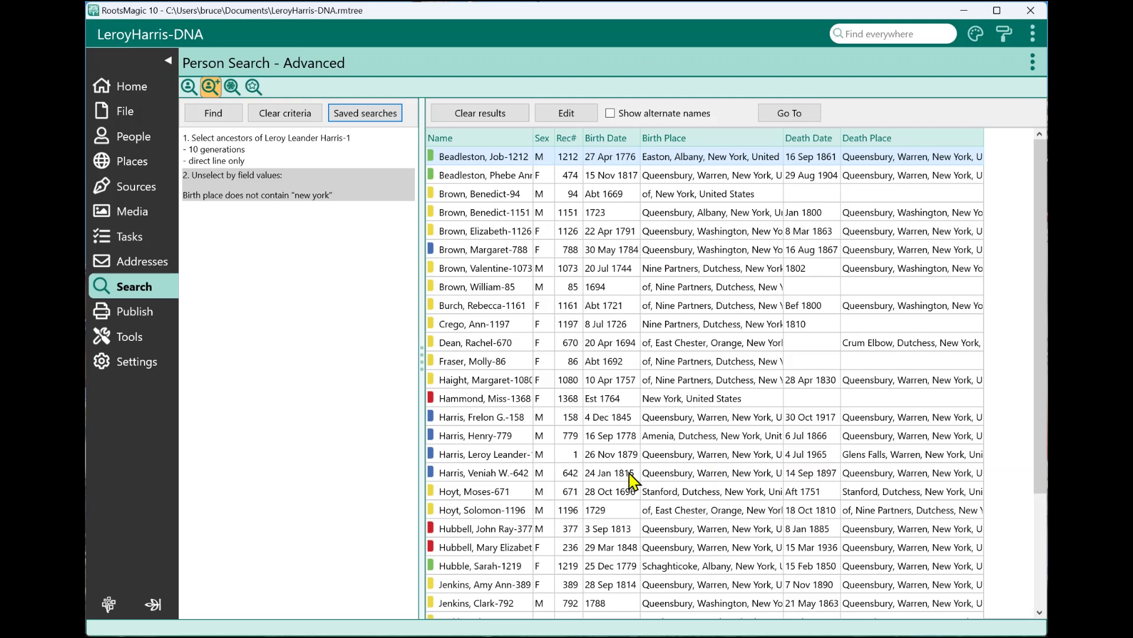
click(130, 142)
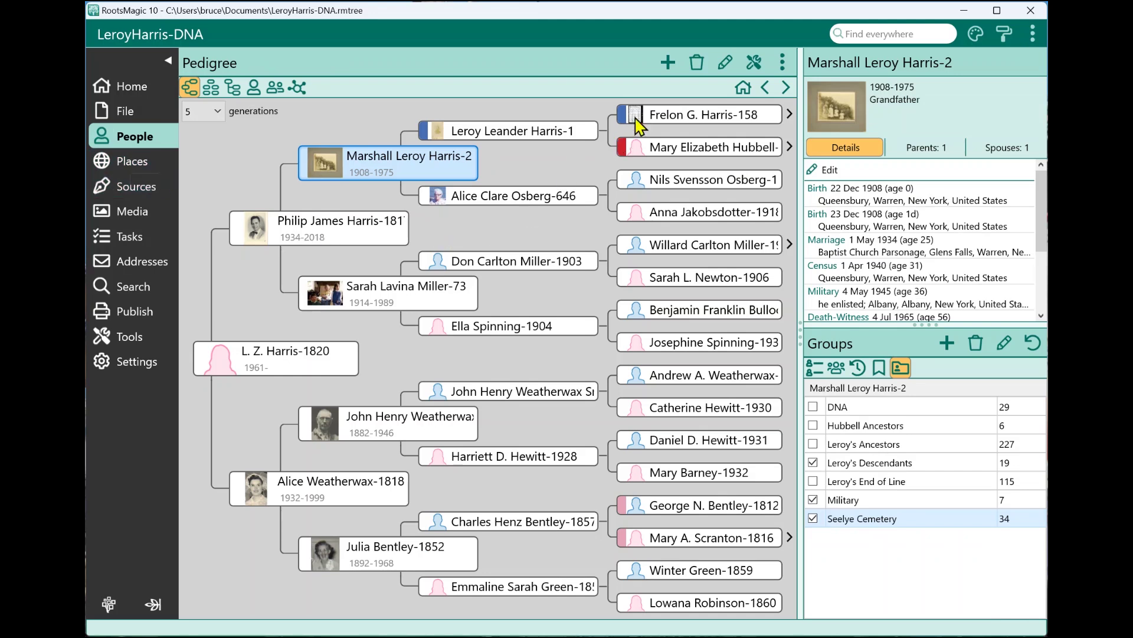
Step: Start the Set Living command for a group of people, choosing False
click(726, 65)
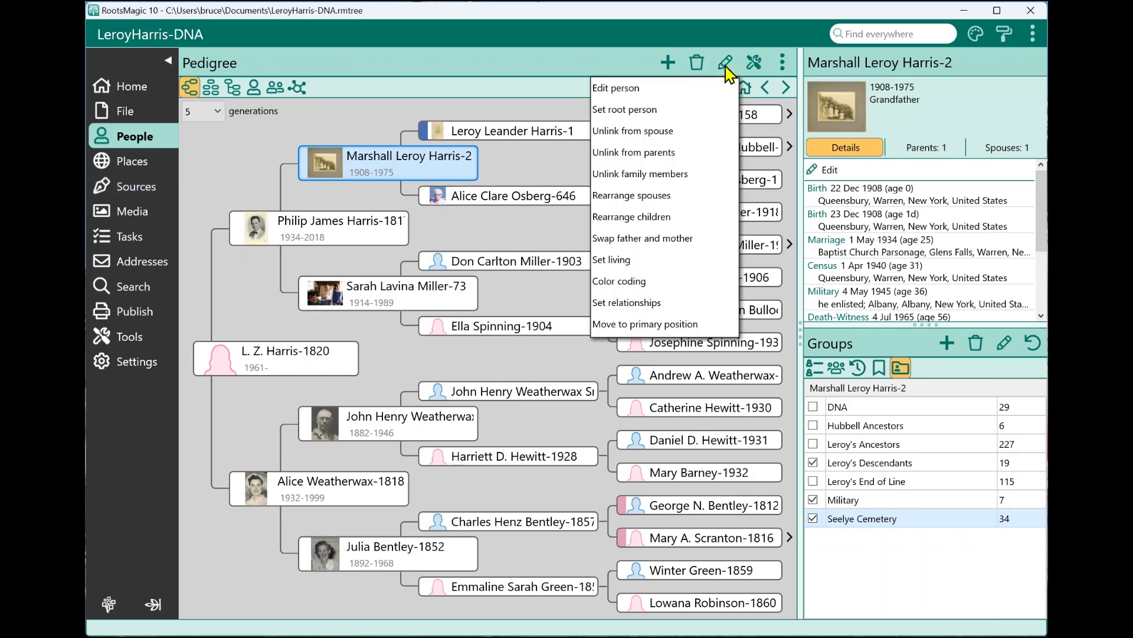
click(614, 260)
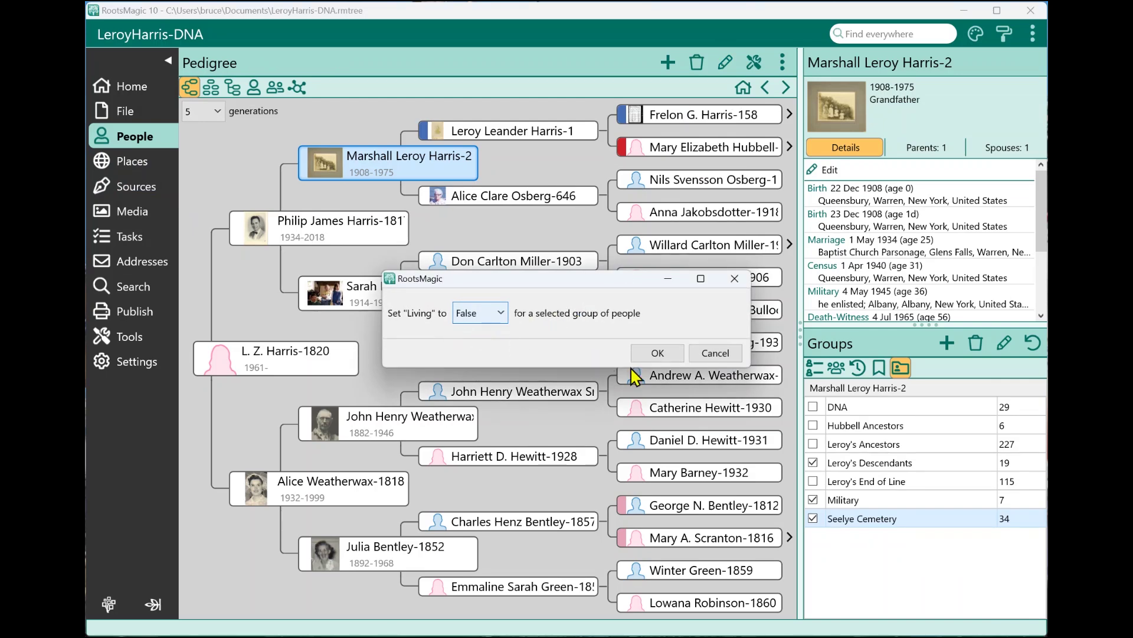
click(653, 354)
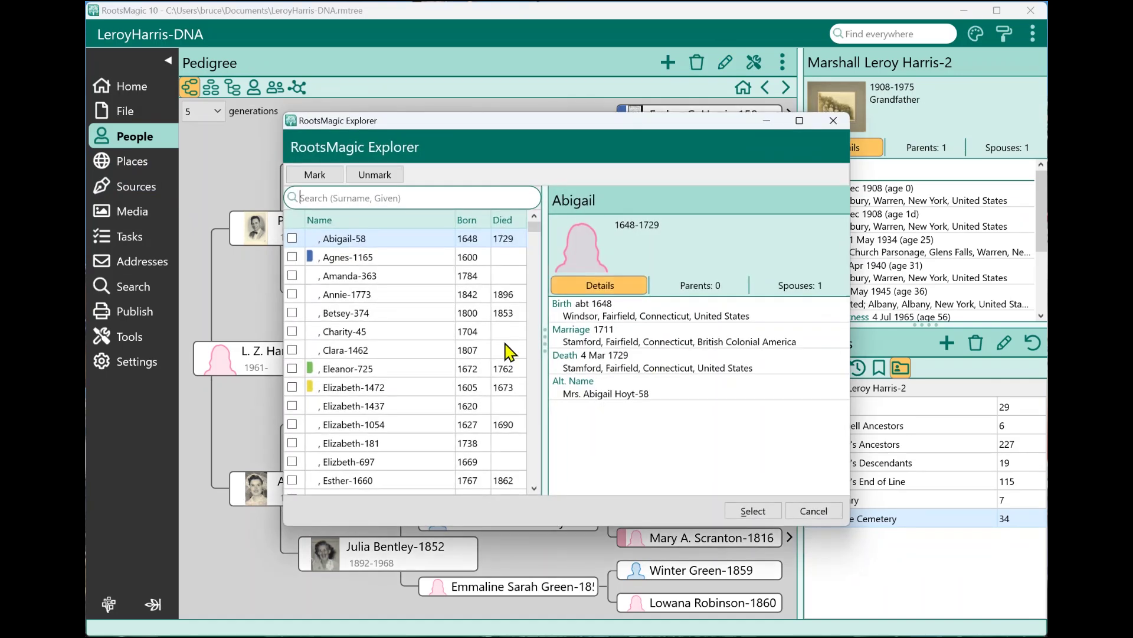
Step: Enlarge the RootsMagic Explorer person picker and look through its Mark and Unmark options
drag(284, 525, 218, 571)
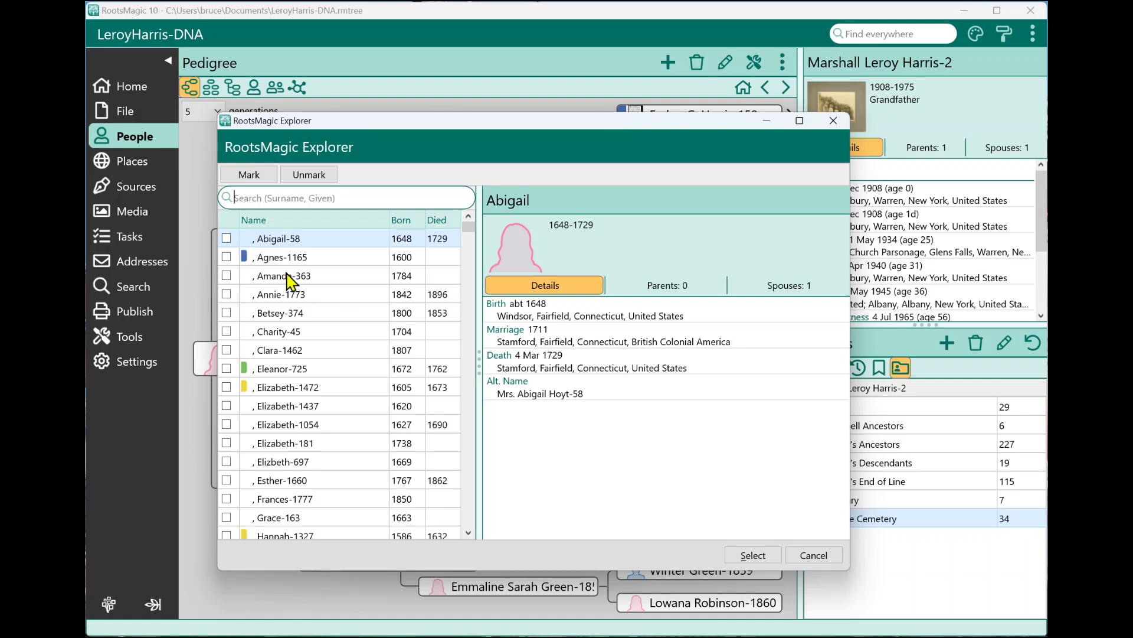
scroll(298, 295, down, 15)
scroll(302, 298, up, 15)
click(226, 257)
click(226, 258)
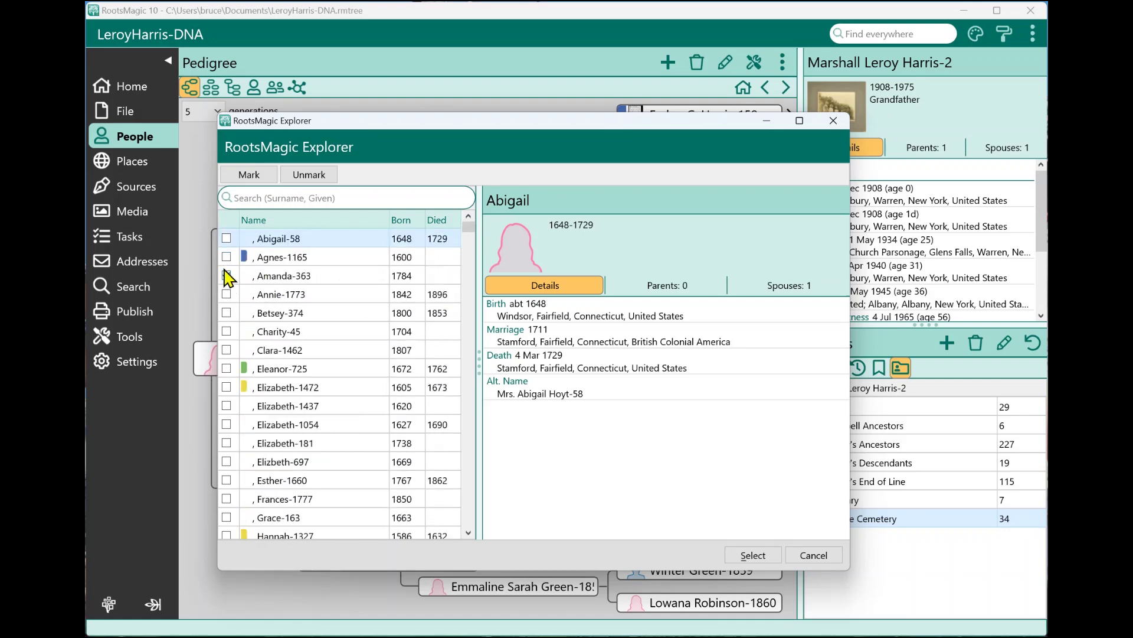
click(261, 177)
click(302, 177)
click(301, 178)
click(255, 176)
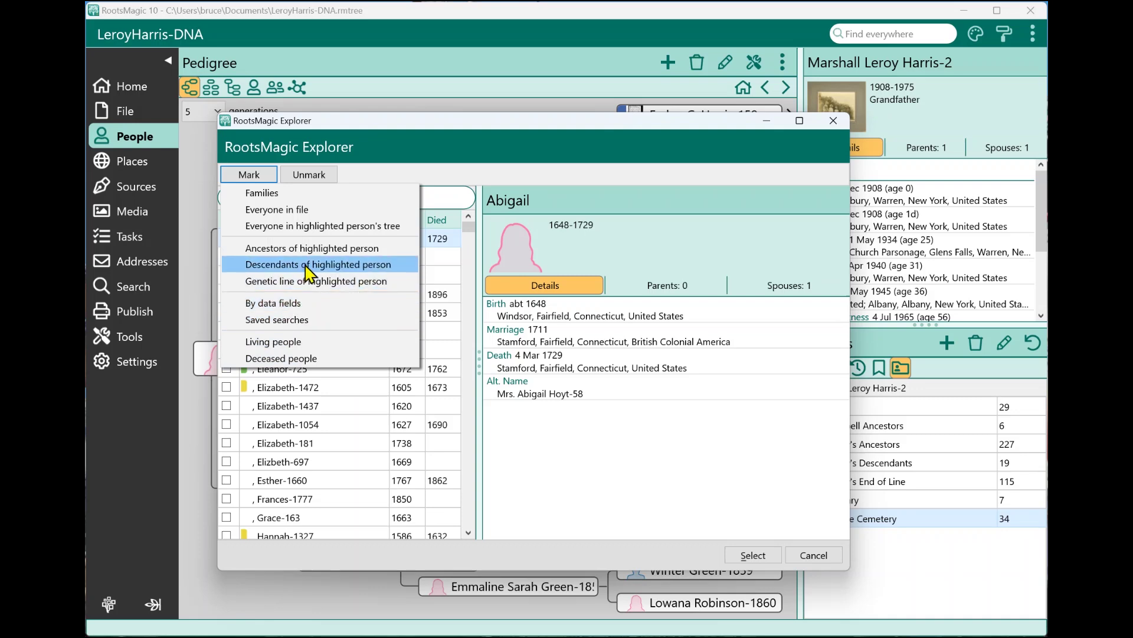
Step: Mark everyone found by a saved search, review the list, then cancel the Explorer unchanged
click(306, 321)
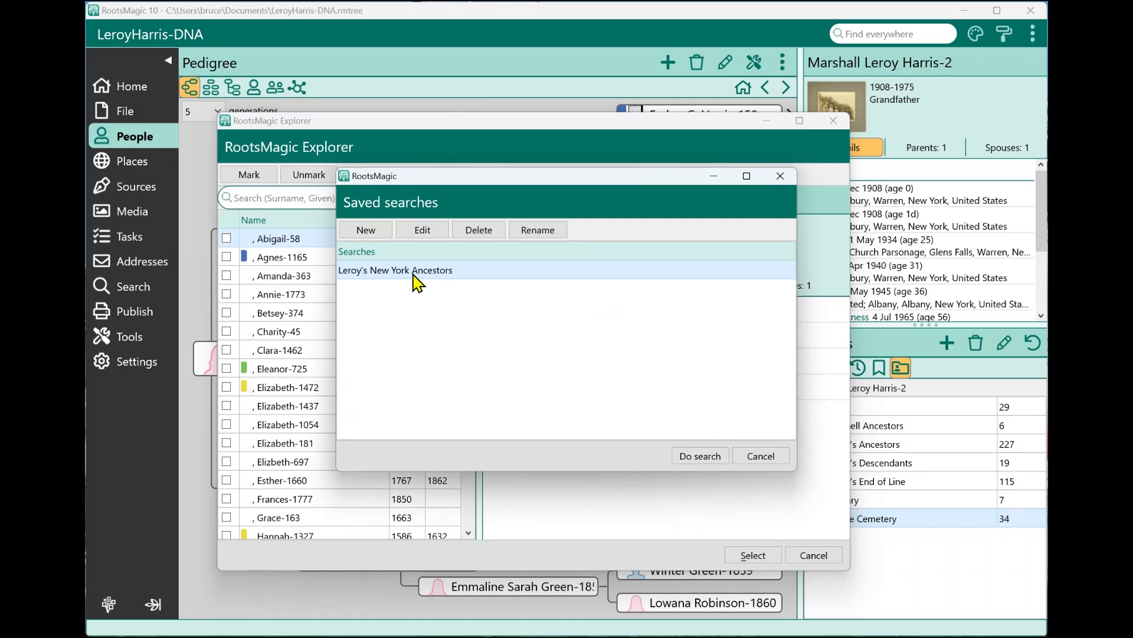
click(700, 457)
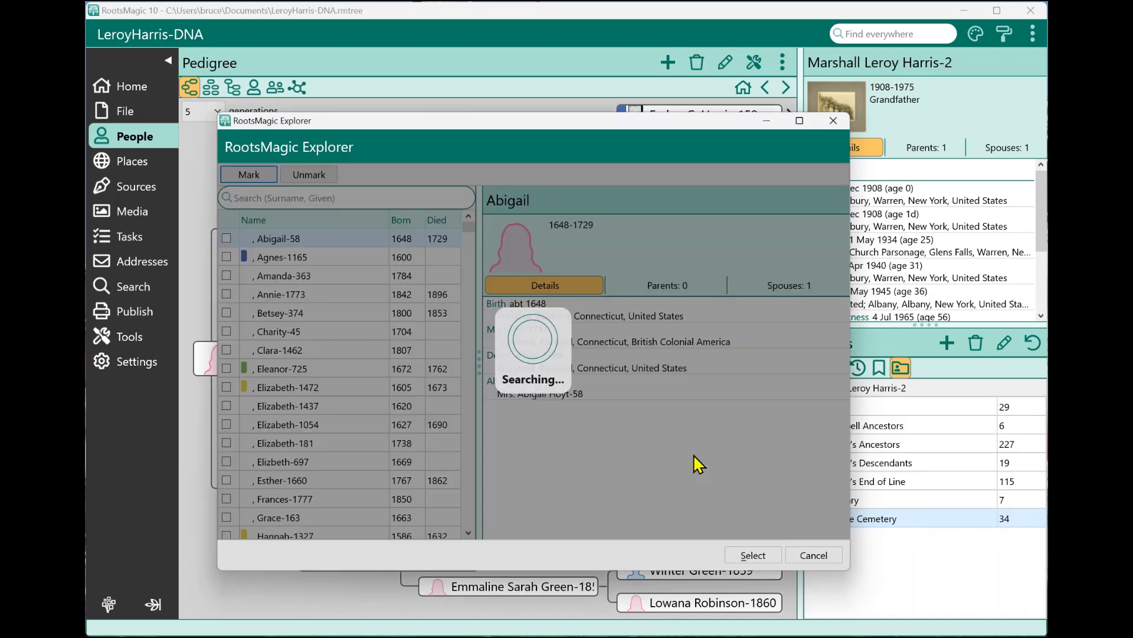
scroll(366, 342, down, 15)
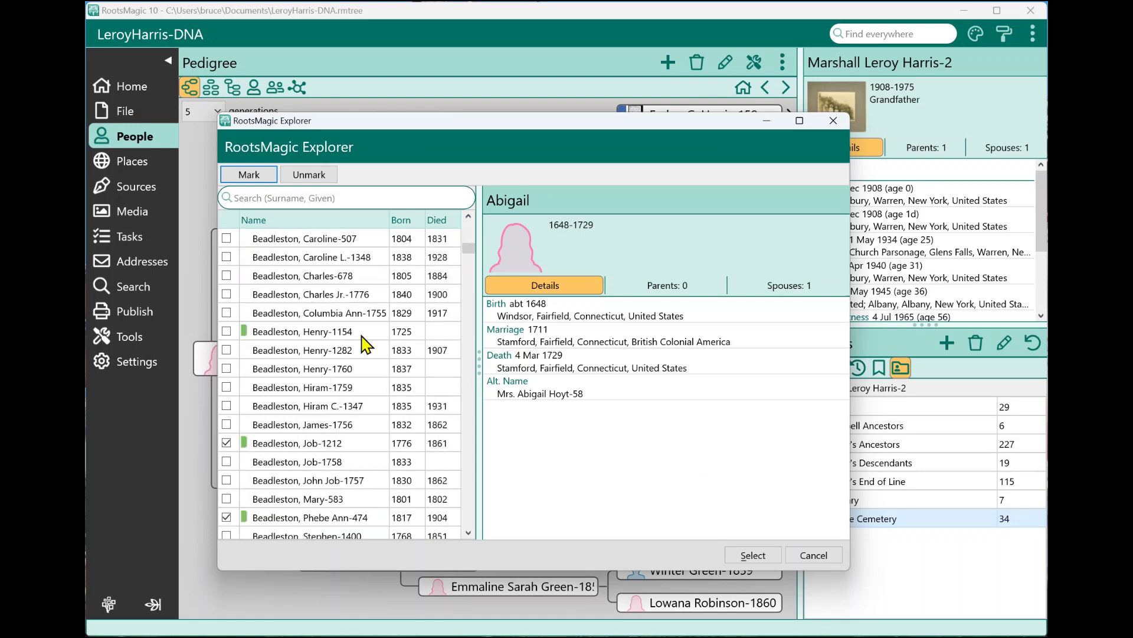
scroll(366, 342, up, 3)
scroll(366, 342, up, 20)
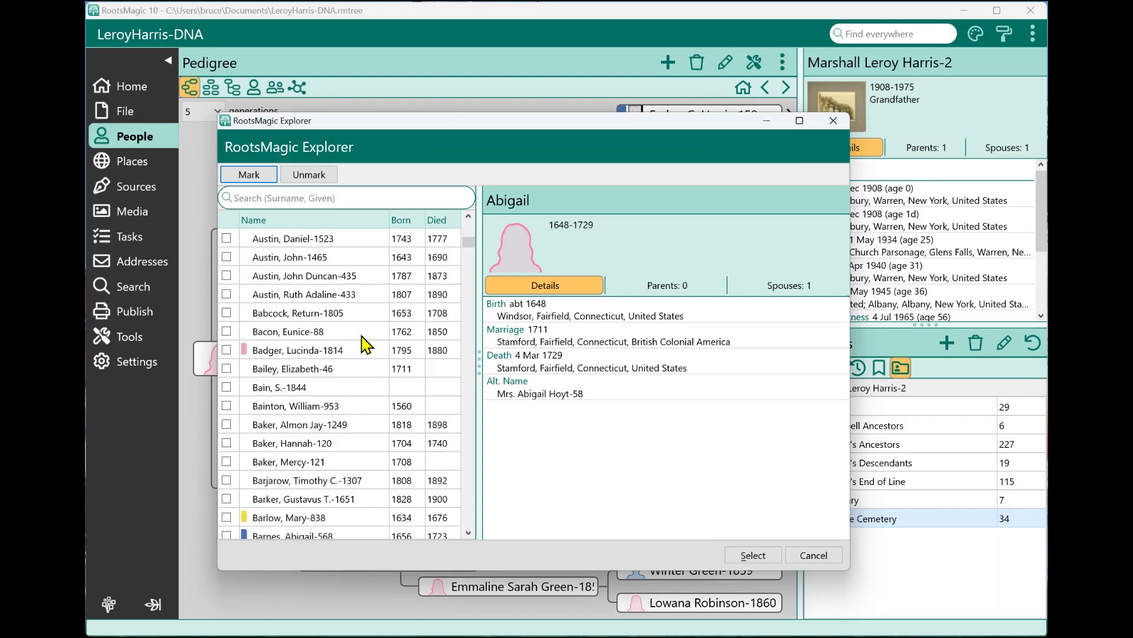
scroll(366, 344, up, 20)
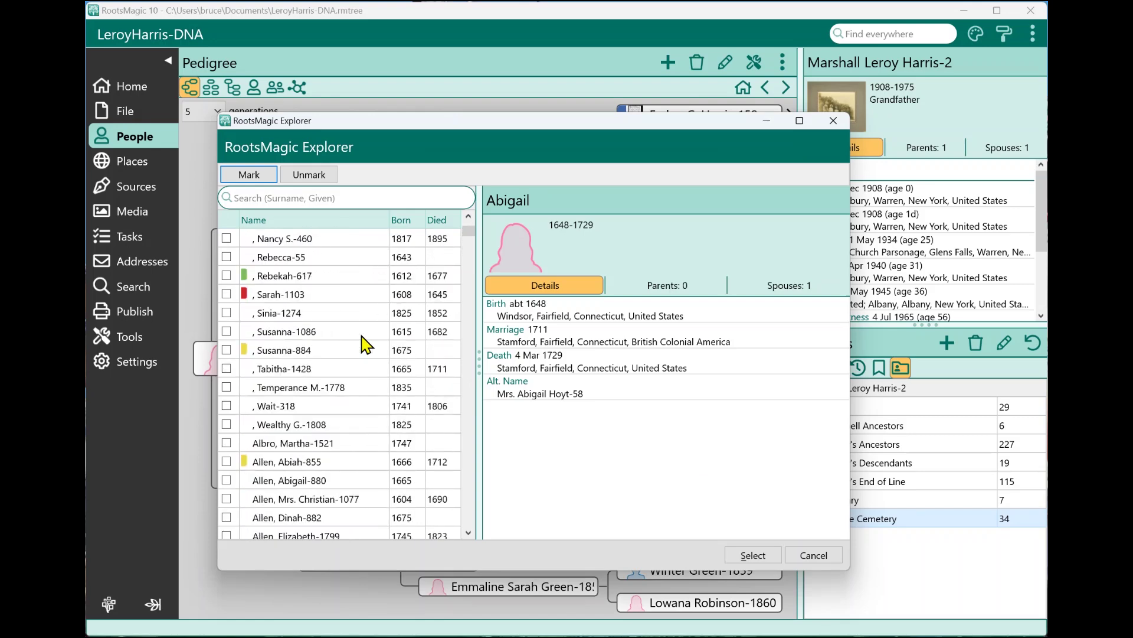
scroll(366, 343, up, 3)
scroll(366, 344, down, 20)
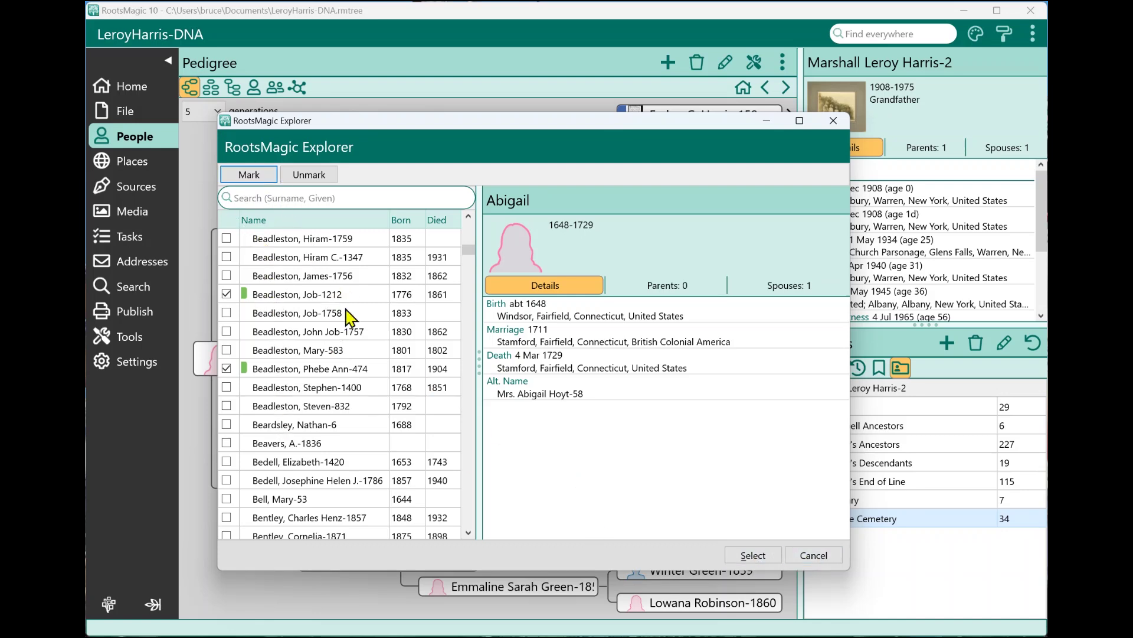
click(813, 555)
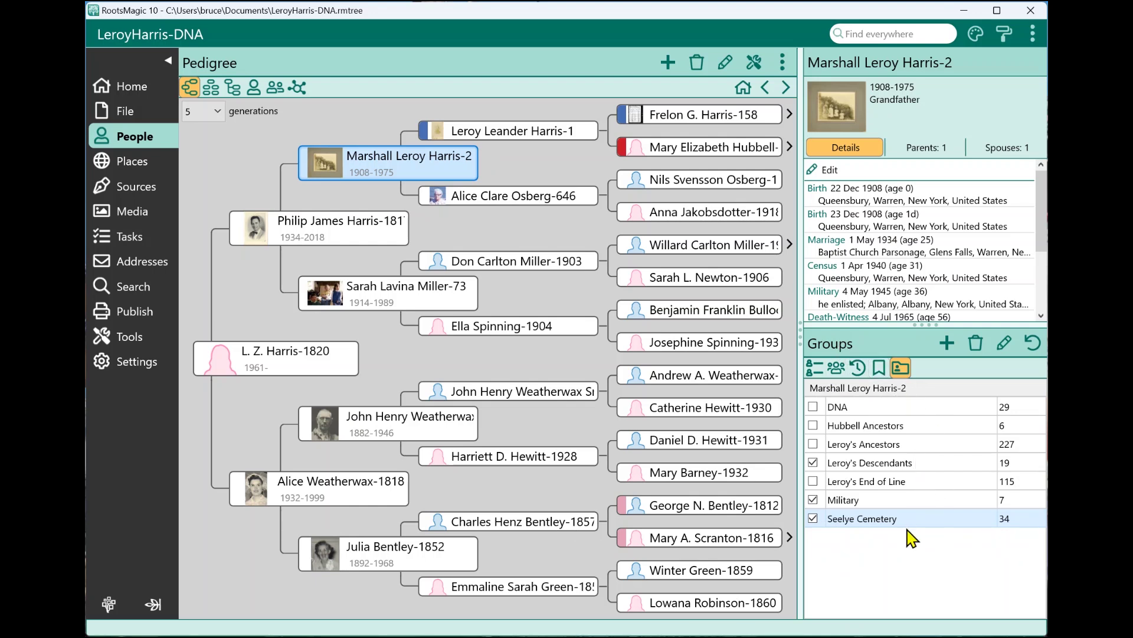
click(879, 412)
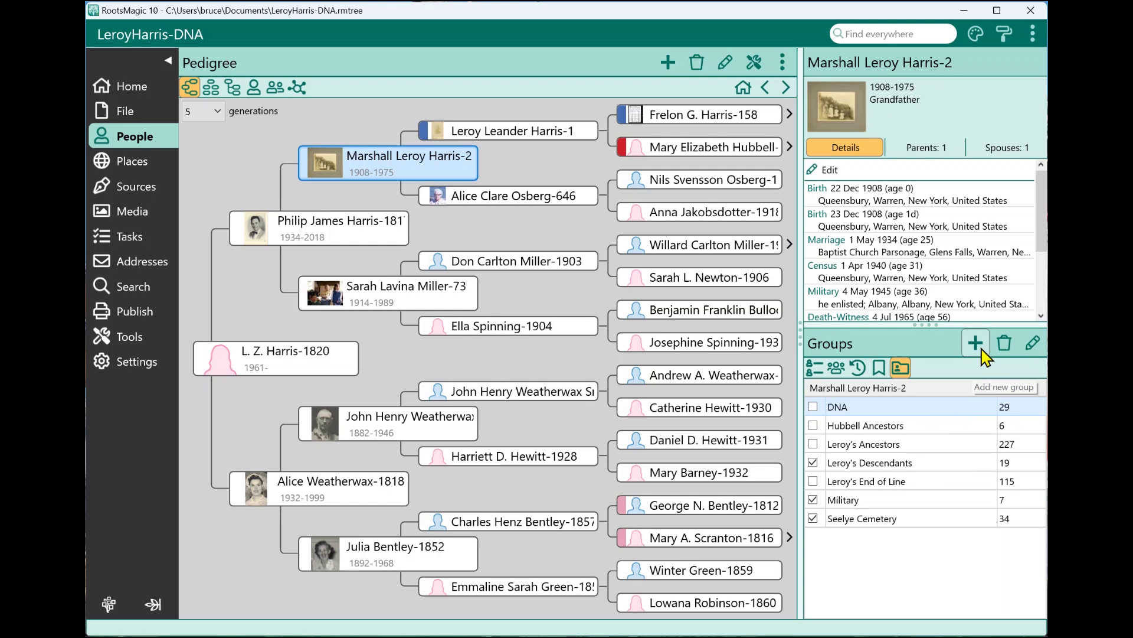
click(909, 425)
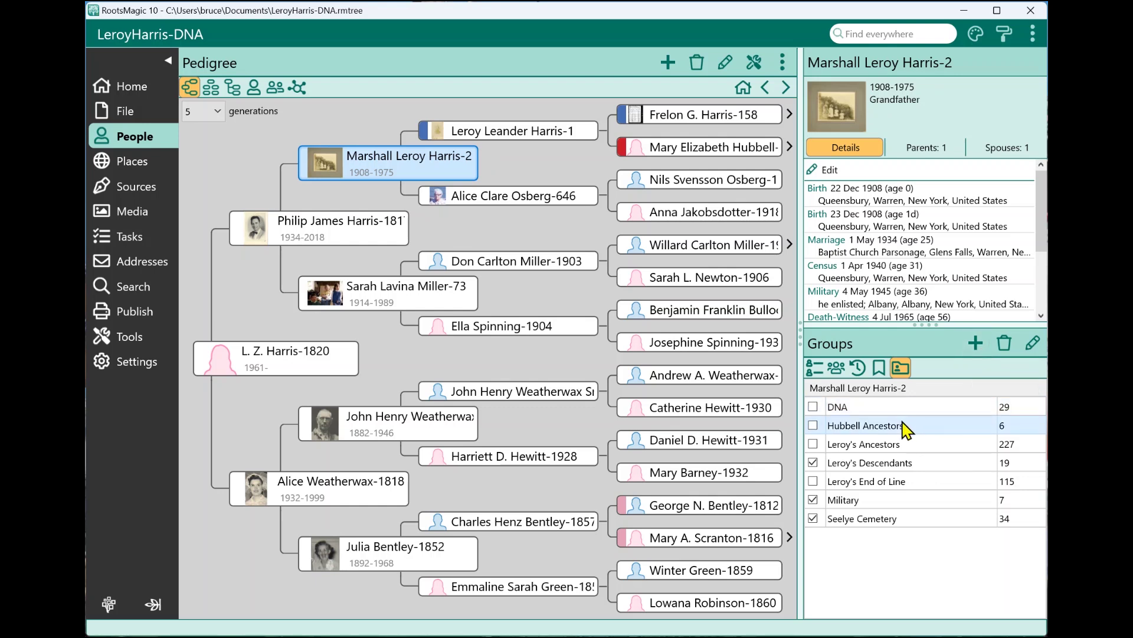
click(909, 450)
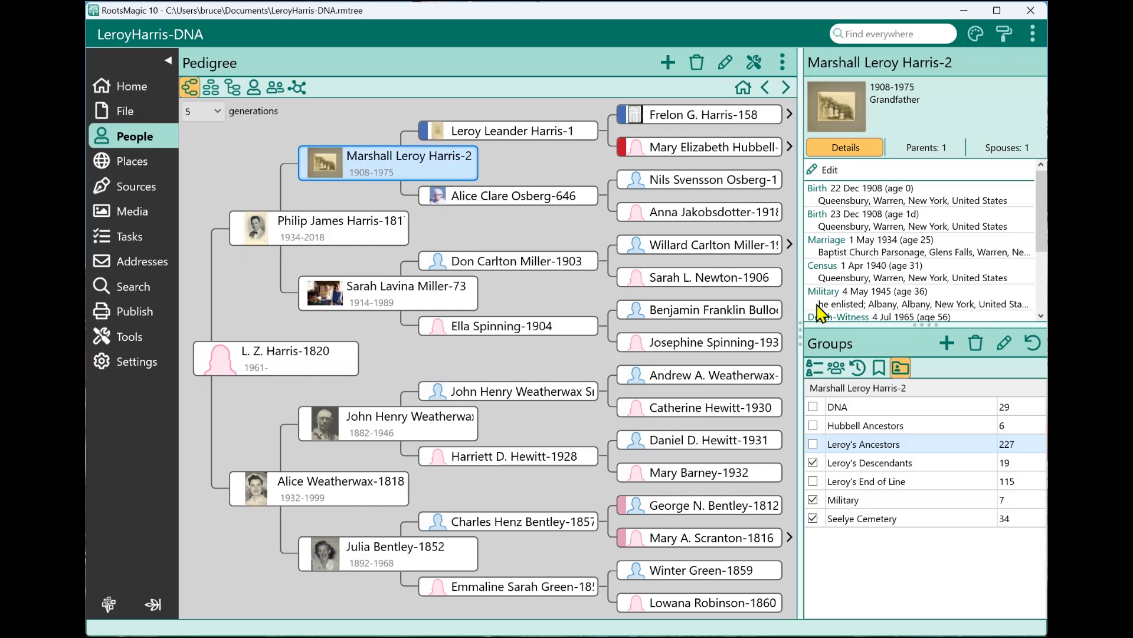
click(875, 408)
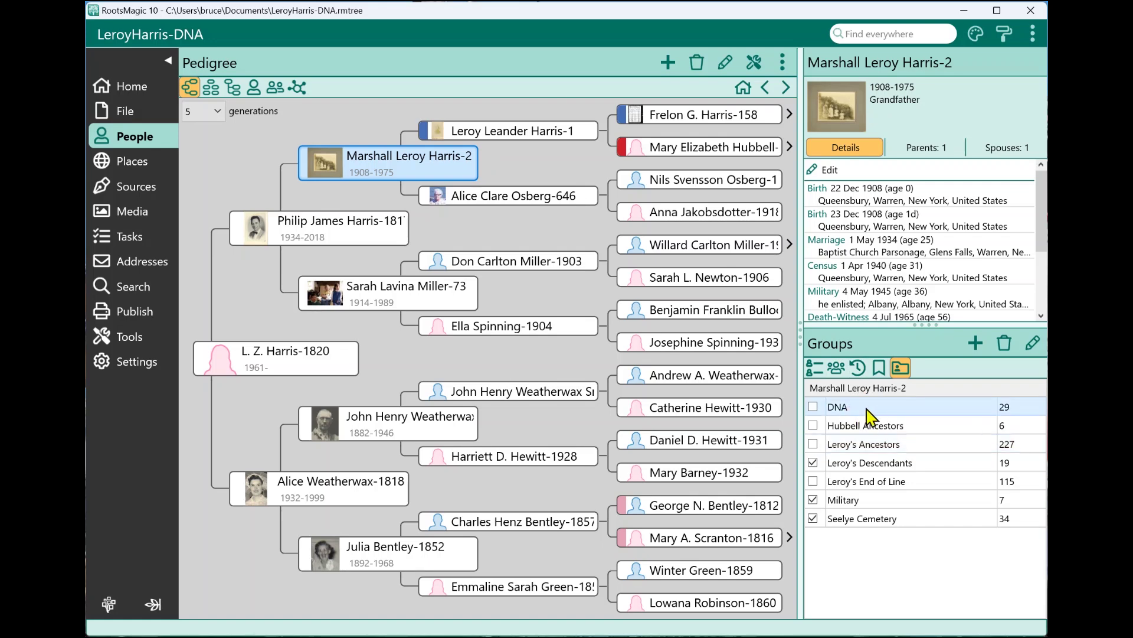
click(1033, 344)
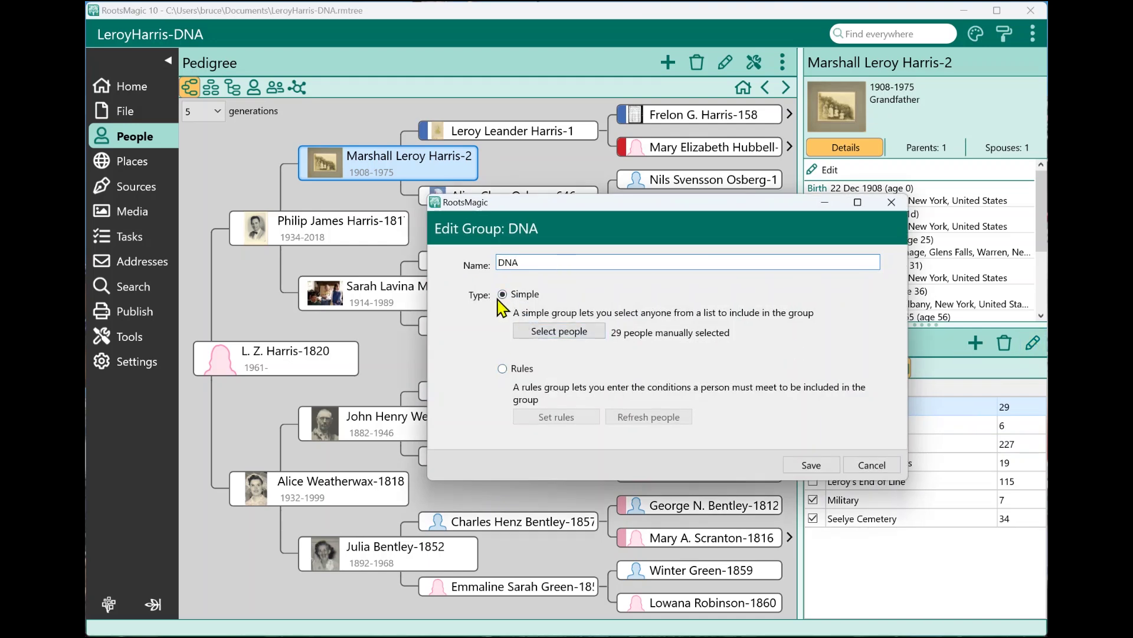
click(546, 332)
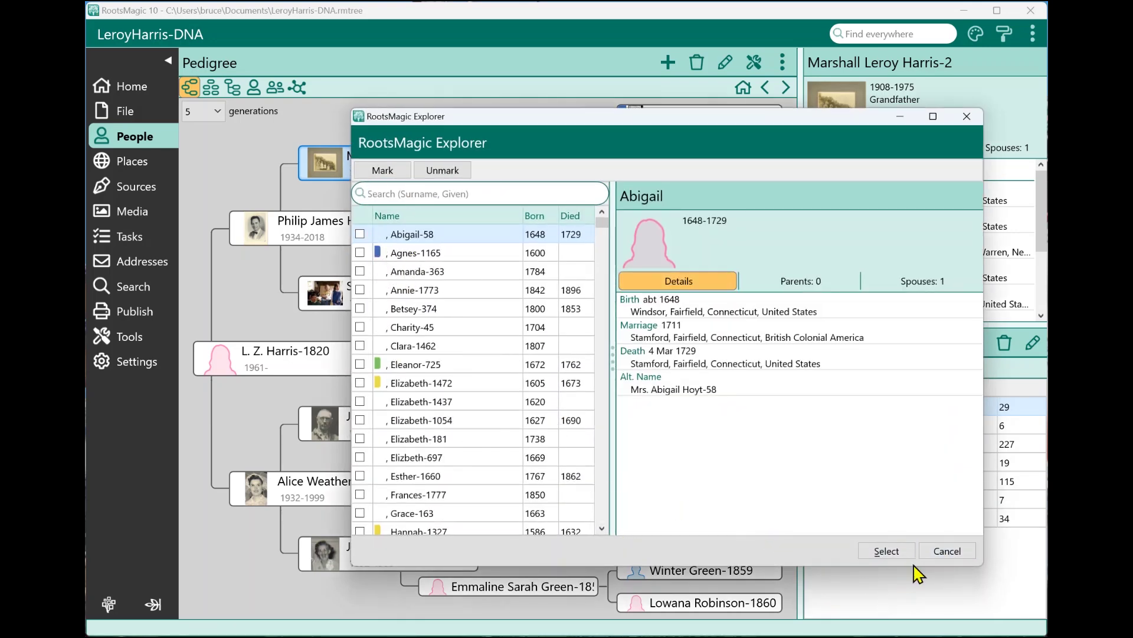
click(945, 551)
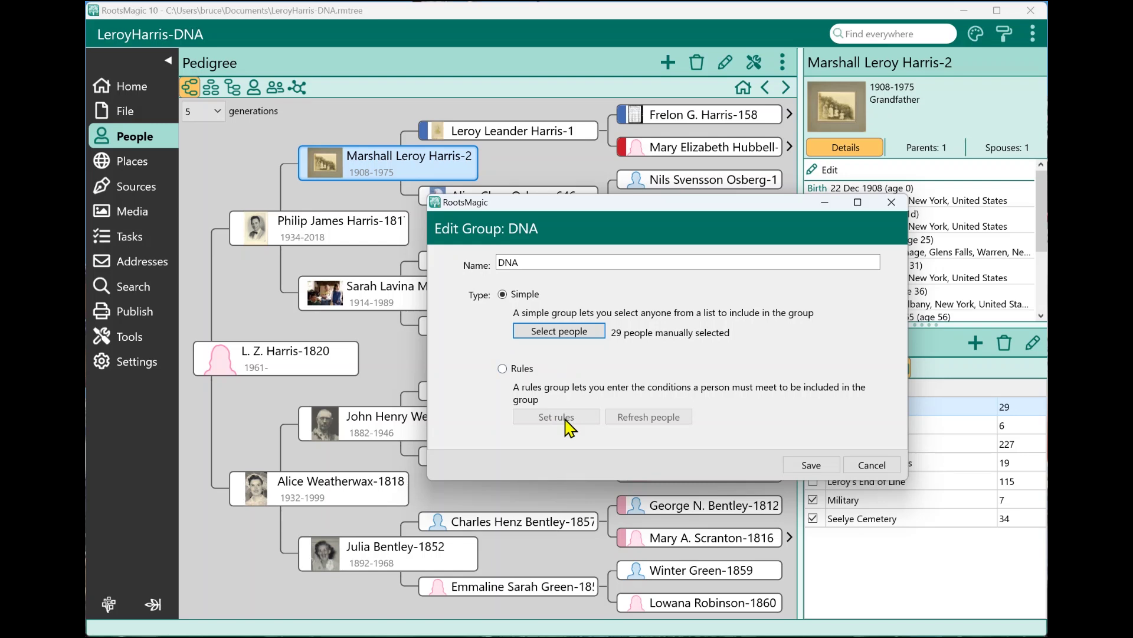
click(872, 465)
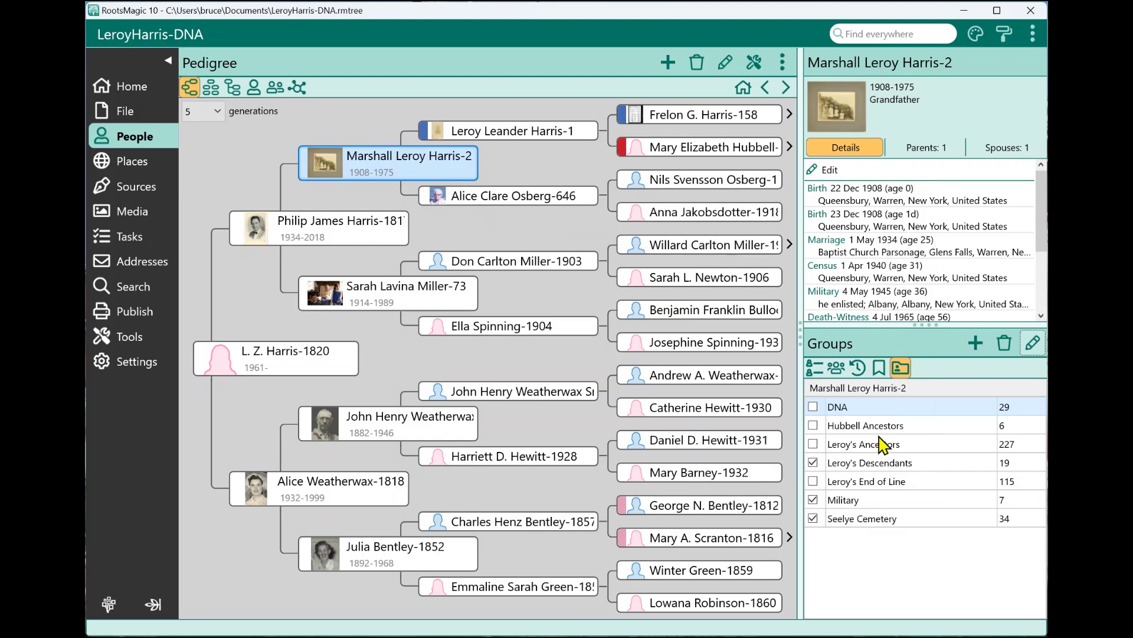
click(880, 444)
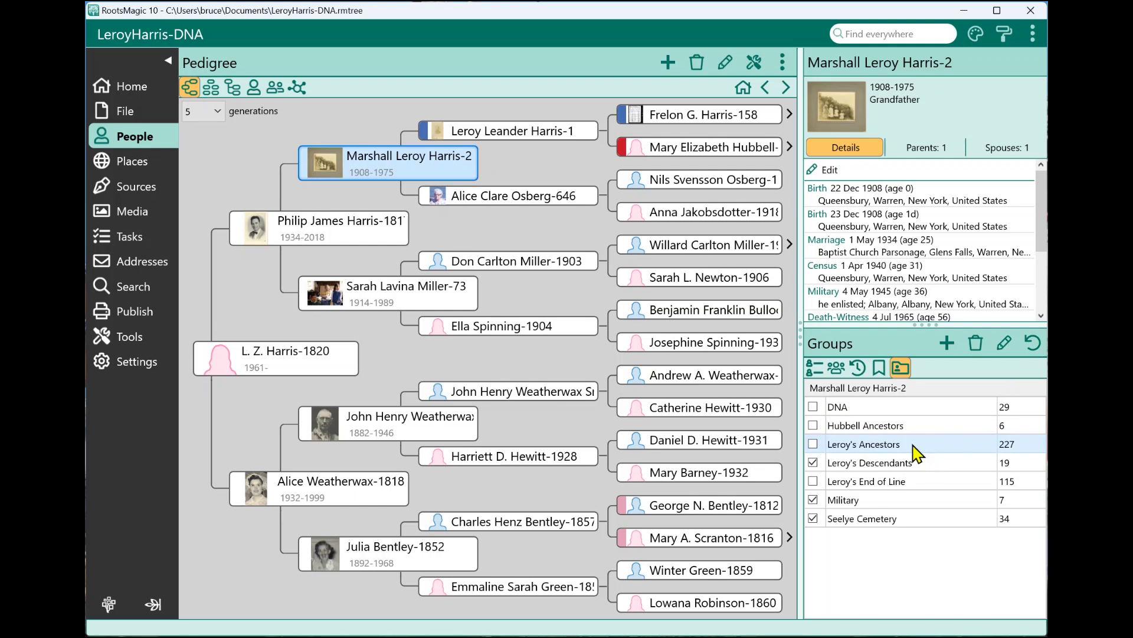
click(882, 523)
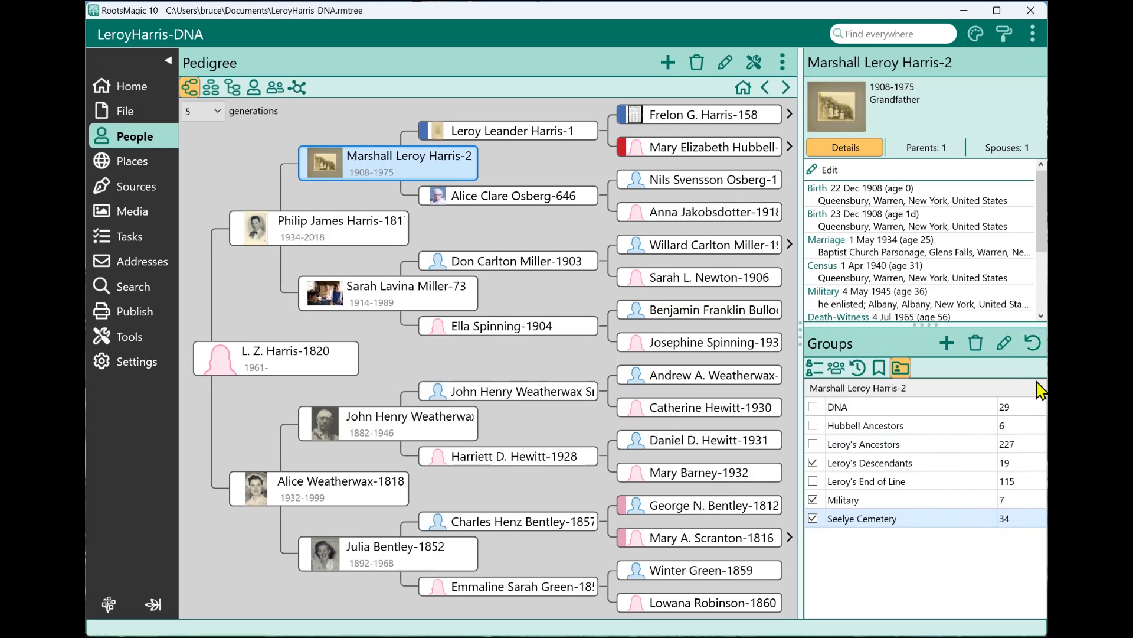
click(1034, 347)
click(1004, 343)
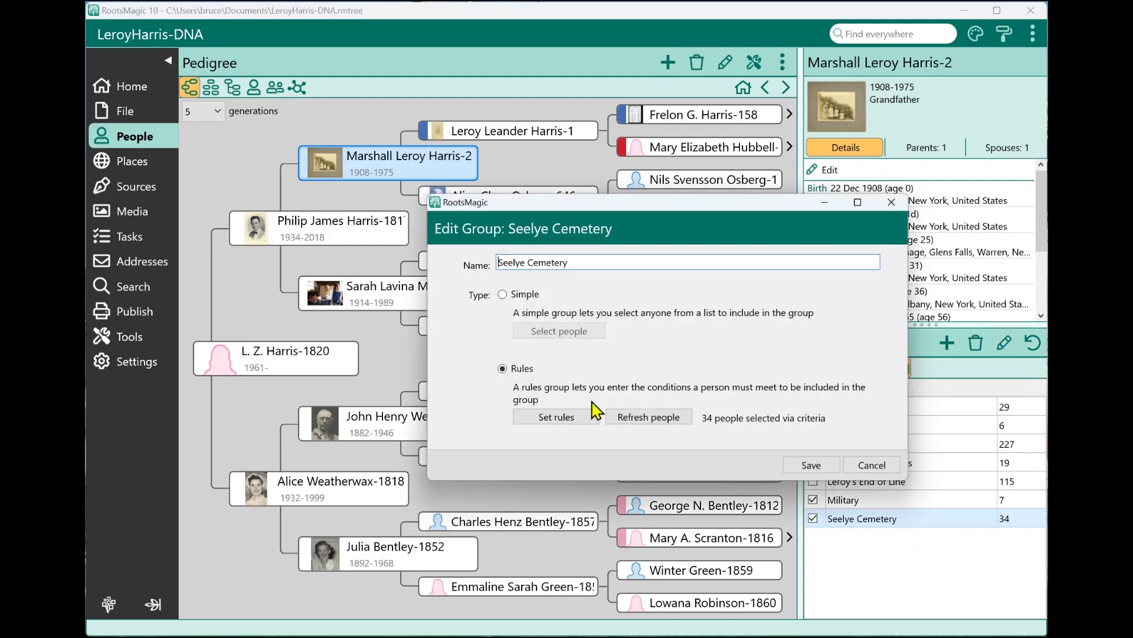
click(550, 418)
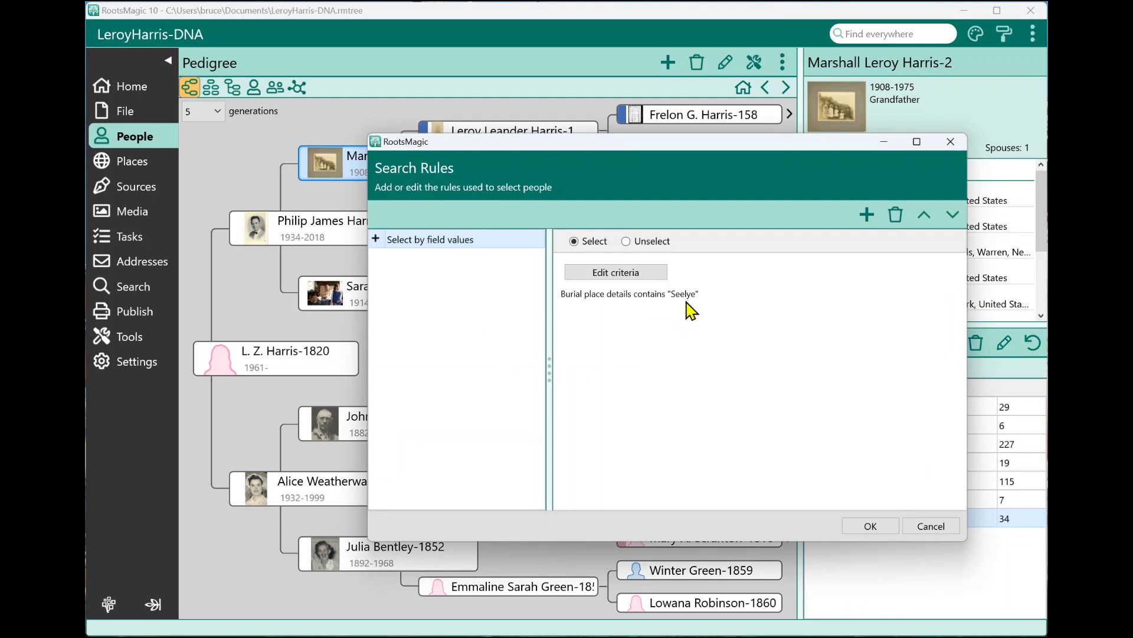
click(931, 531)
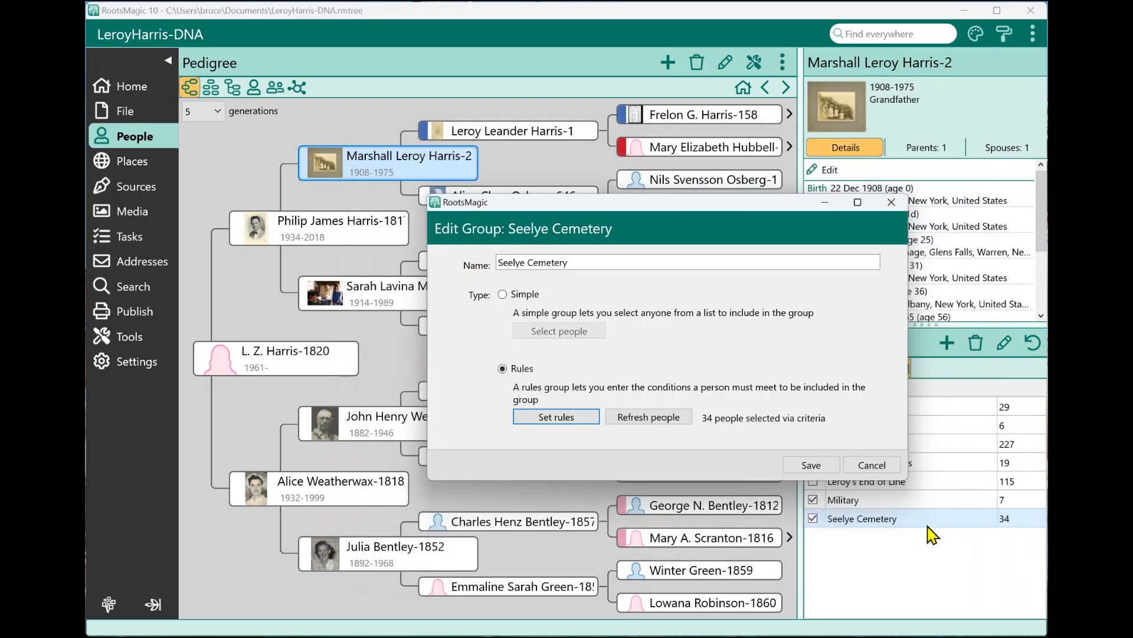
click(872, 466)
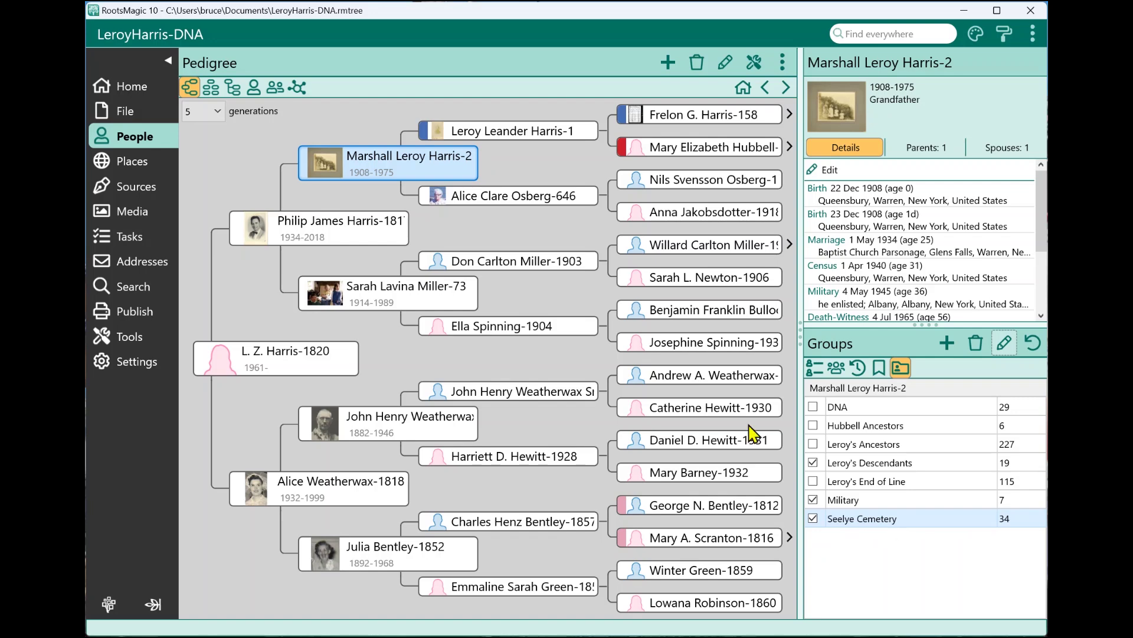
Step: Change Marshall's Burial place details from 'Seelye Cemetery' to 'Sexelye Cemetery' and close his record
double_click(390, 176)
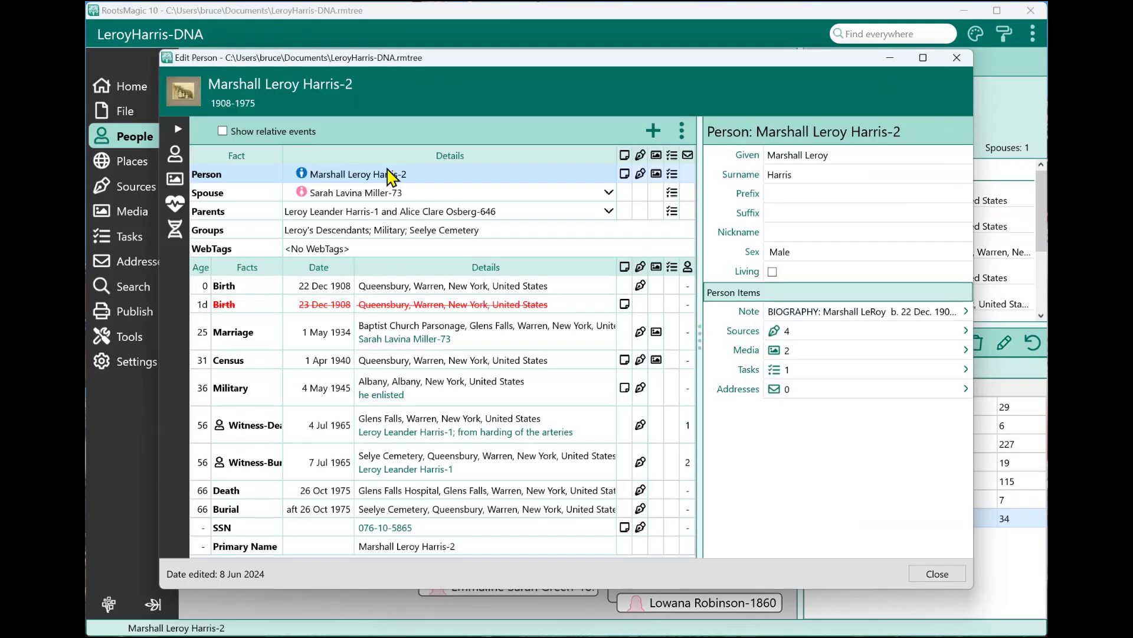
click(358, 511)
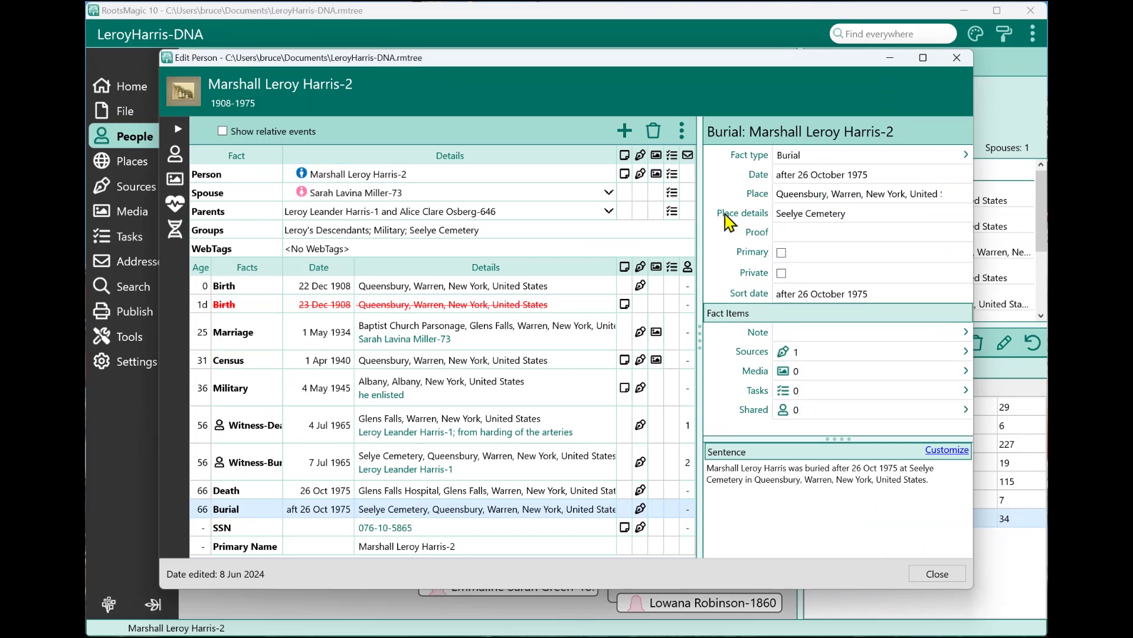
click(786, 216)
text(x)
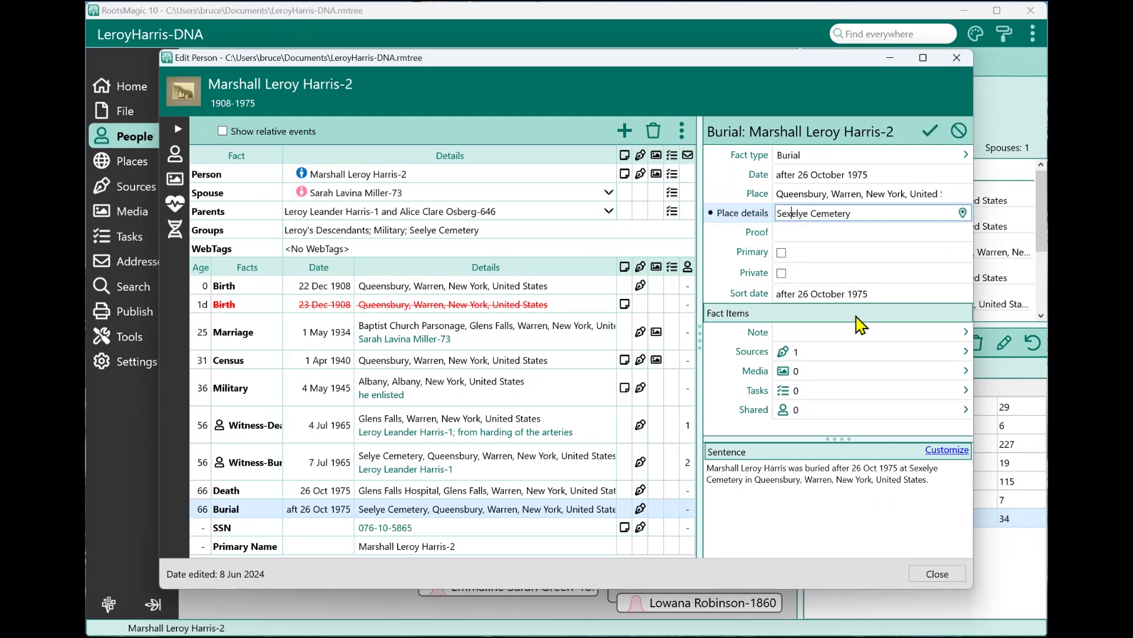
click(931, 131)
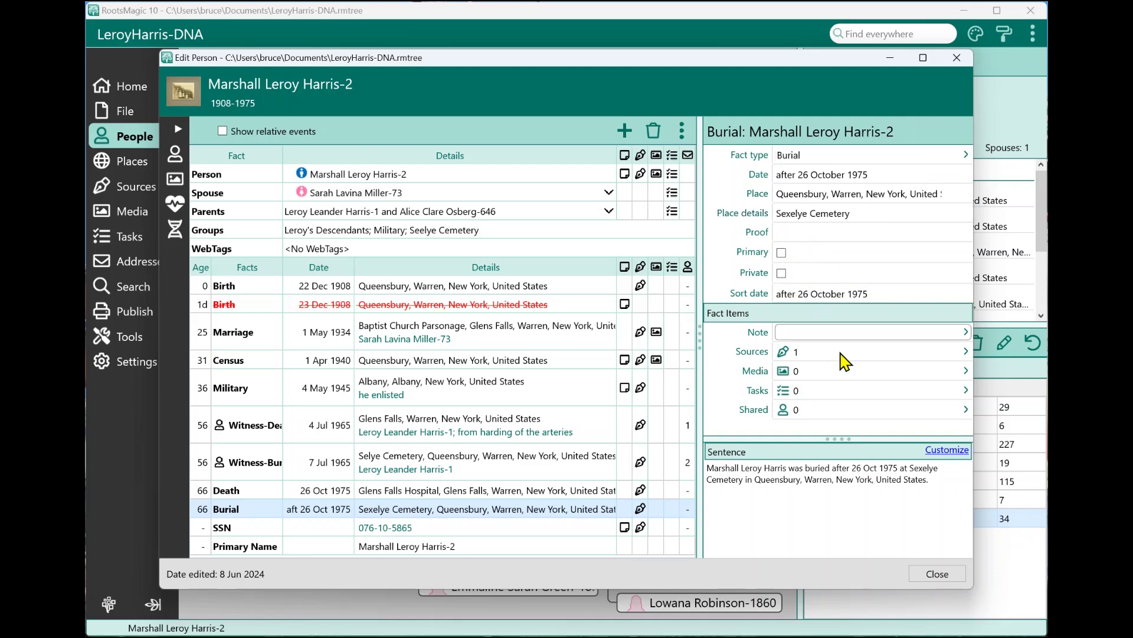
click(937, 574)
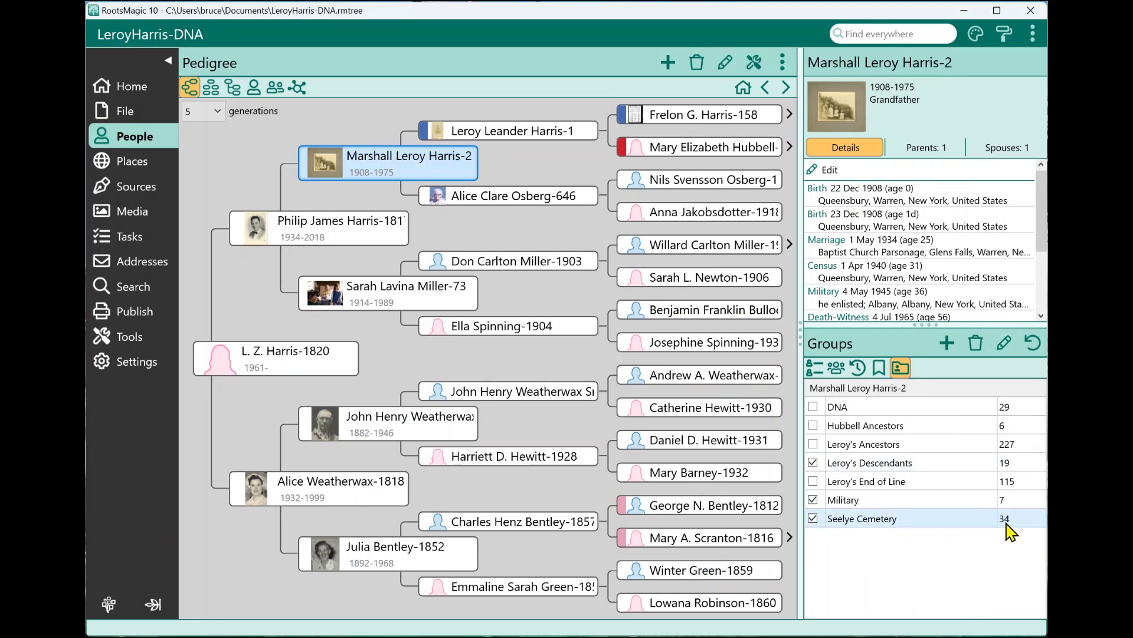
Step: Refresh the Seelye Cemetery group from the Groups panel so it drops to 33 people
click(1033, 349)
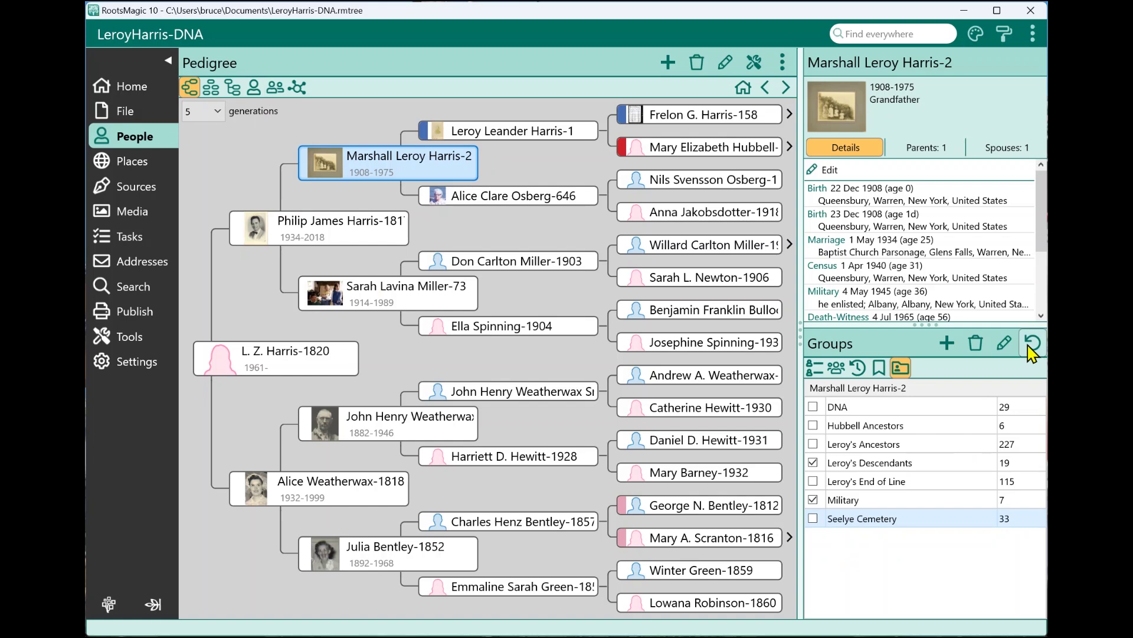
Step: Filter the People List to the Seelye Cemetery group and refresh its members
click(254, 88)
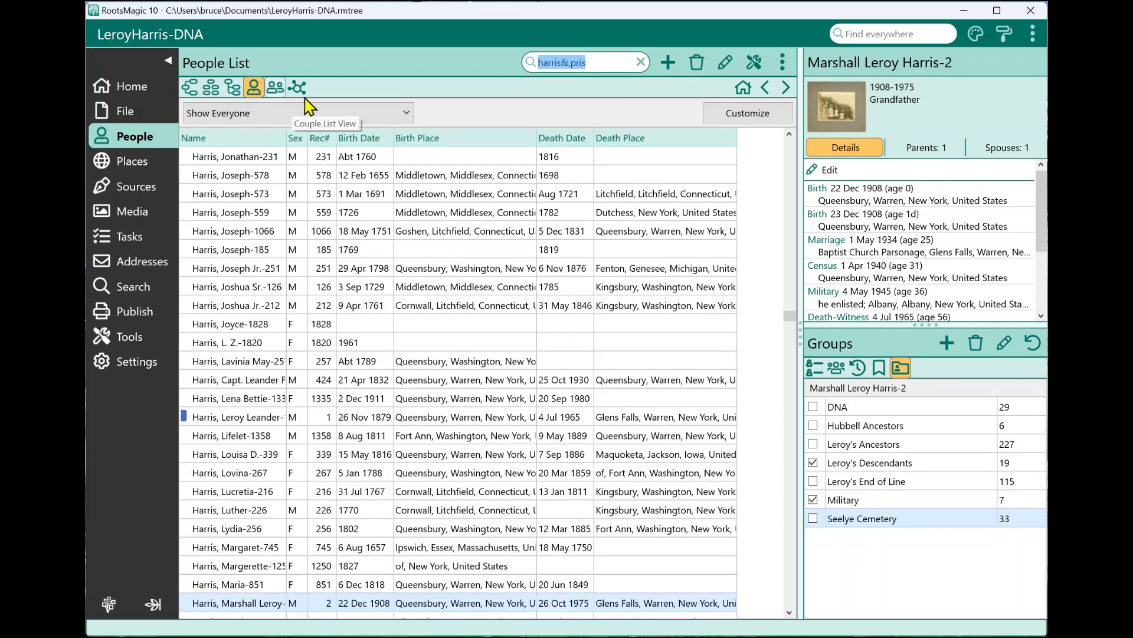
click(288, 115)
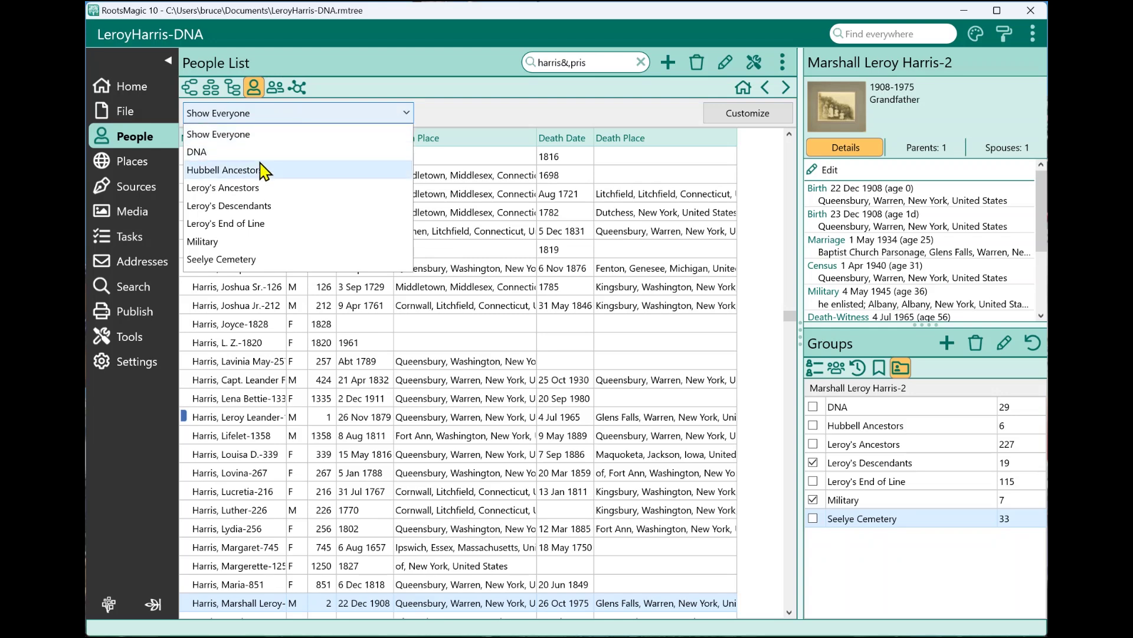
click(226, 258)
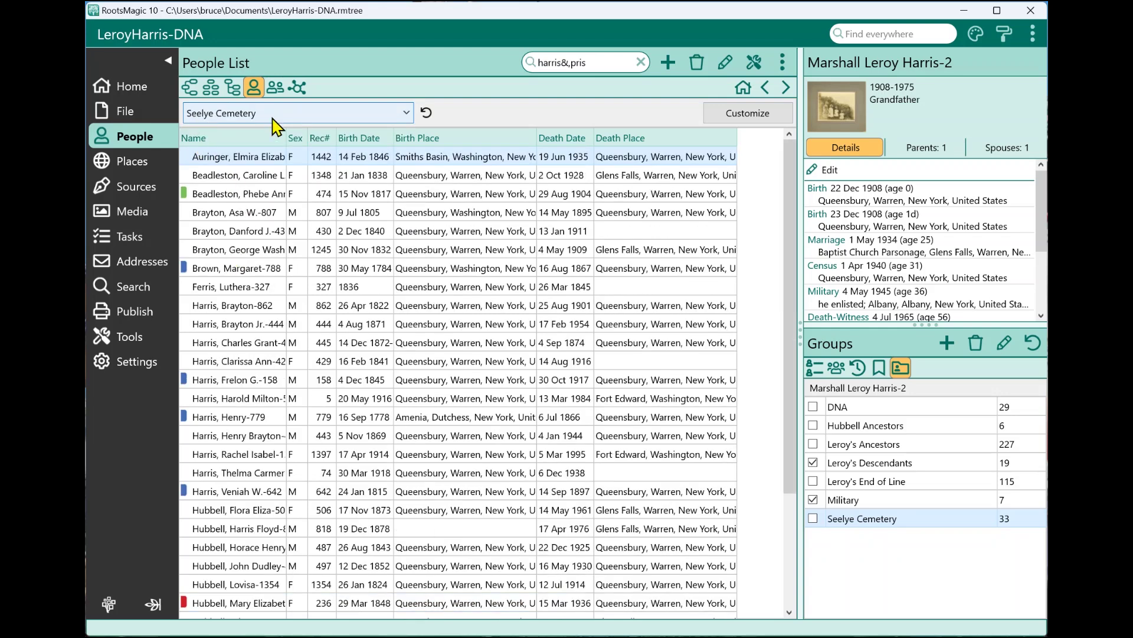
click(426, 114)
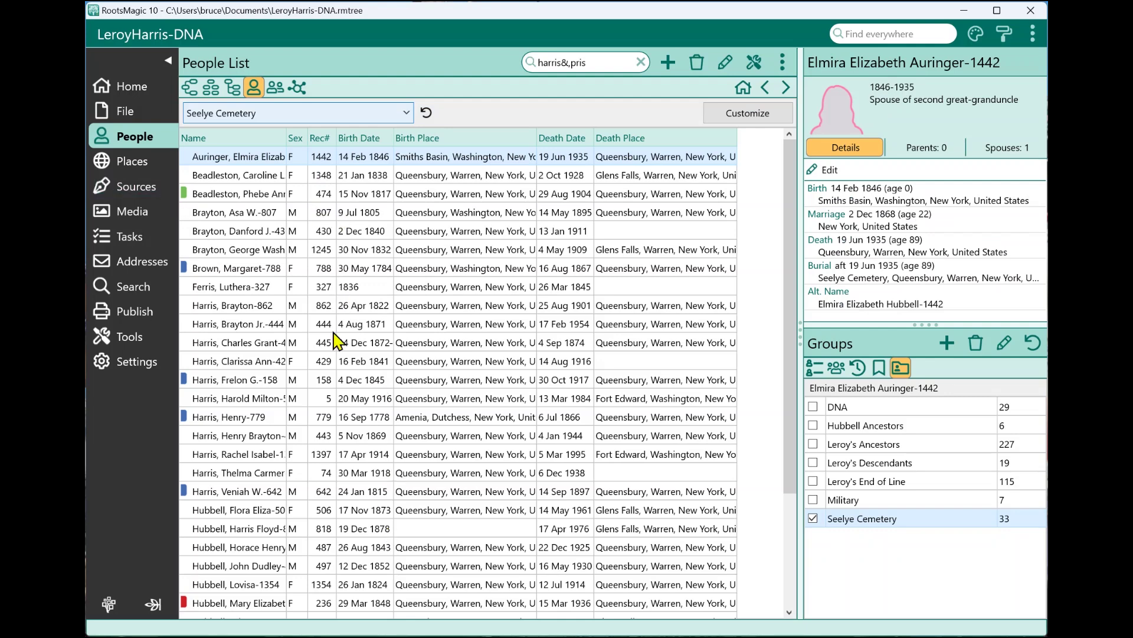
Step: Show everyone in the People List again and return to the pedigree chart
click(274, 115)
click(262, 134)
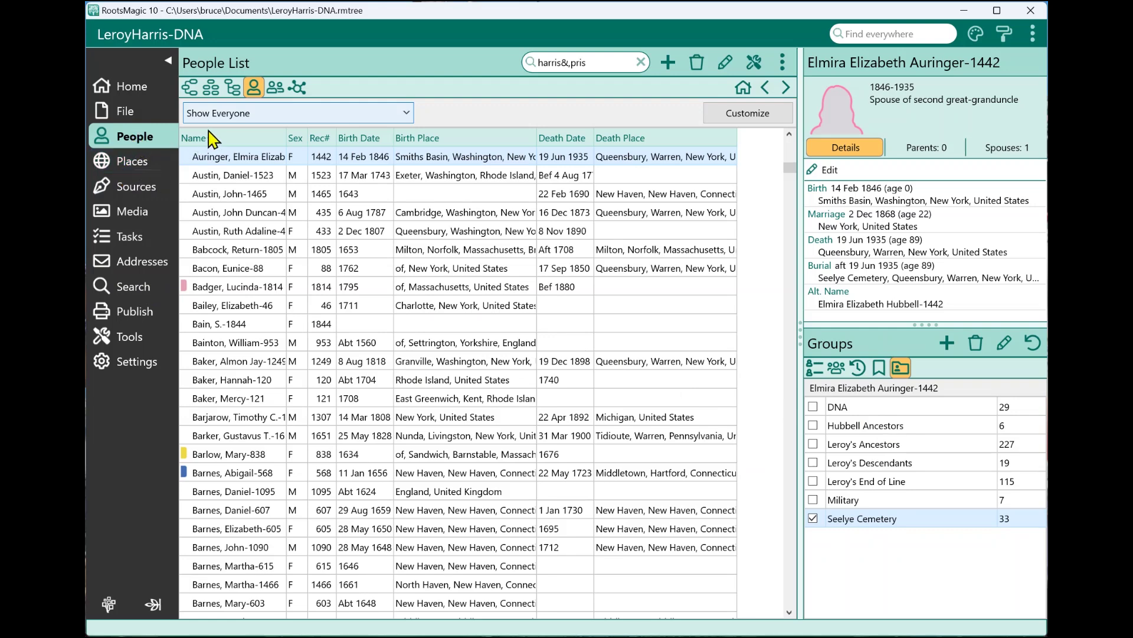
click(191, 90)
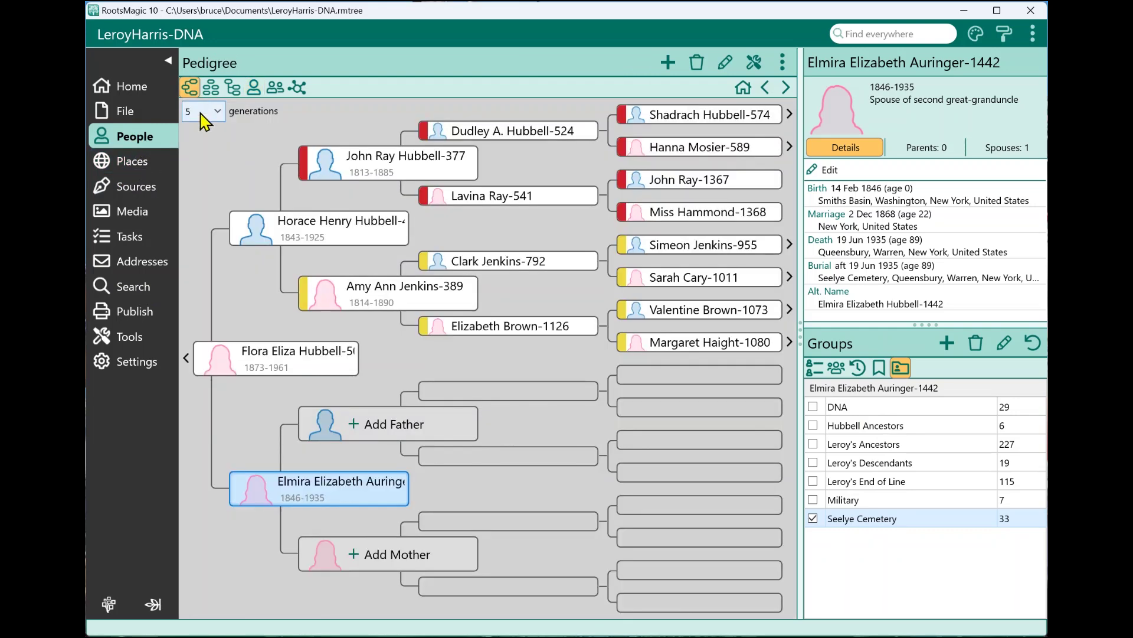